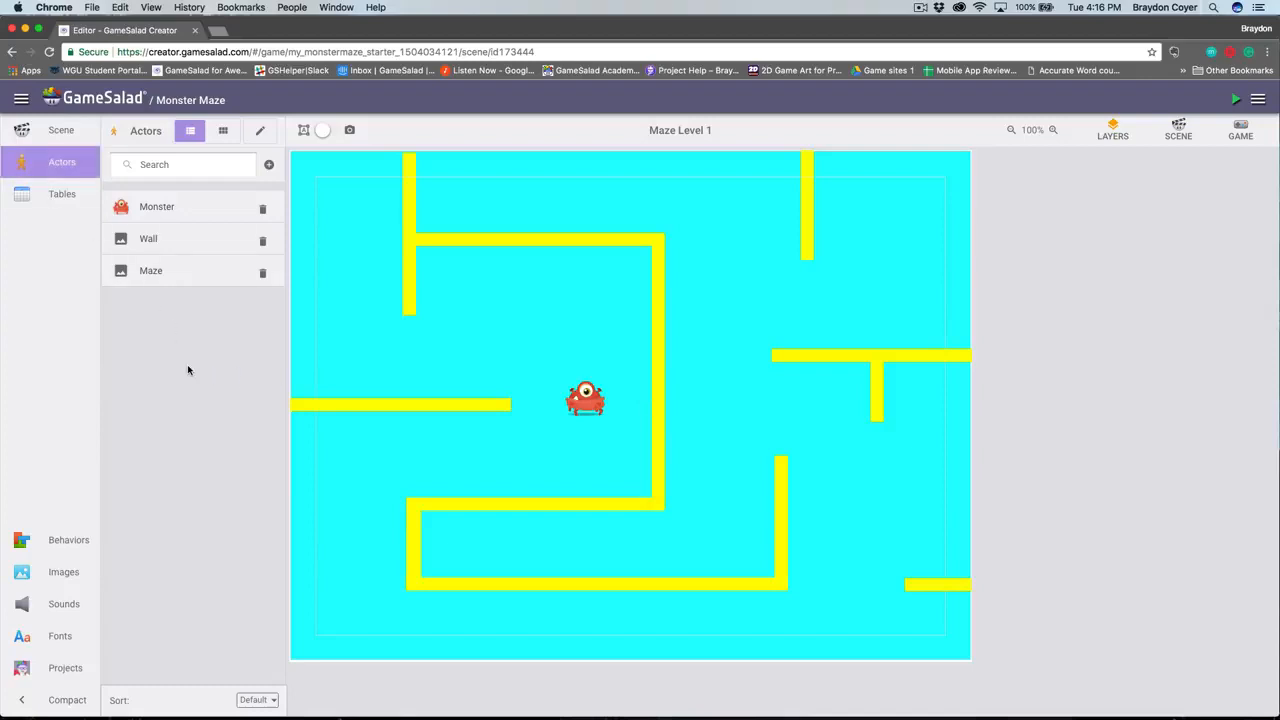
- Create a new actor and name it Finish Line
click(268, 164)
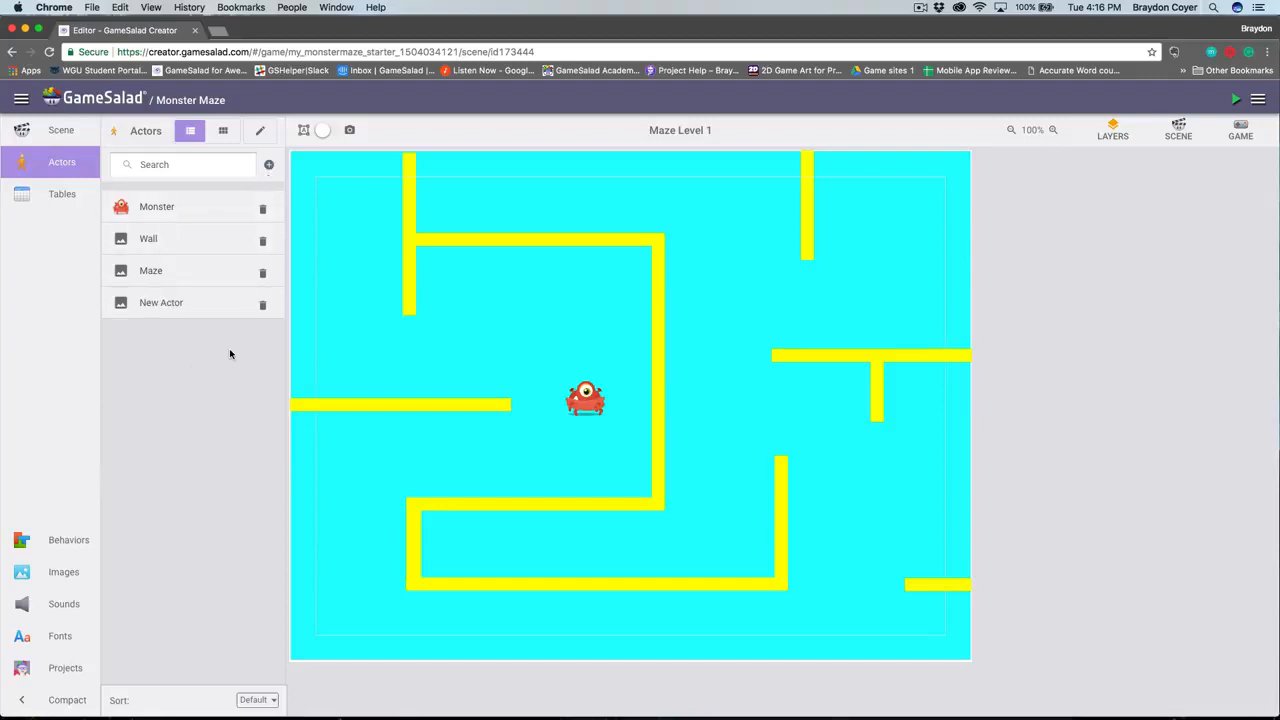
click(183, 302)
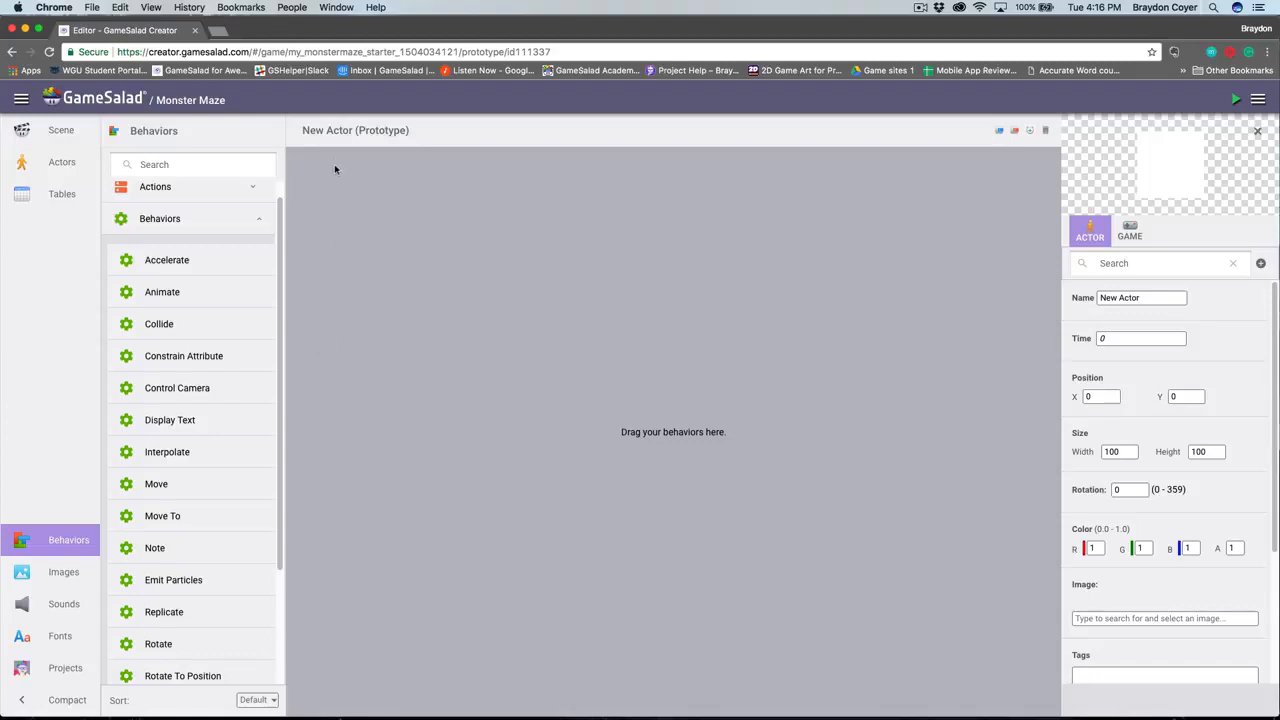
click(338, 131)
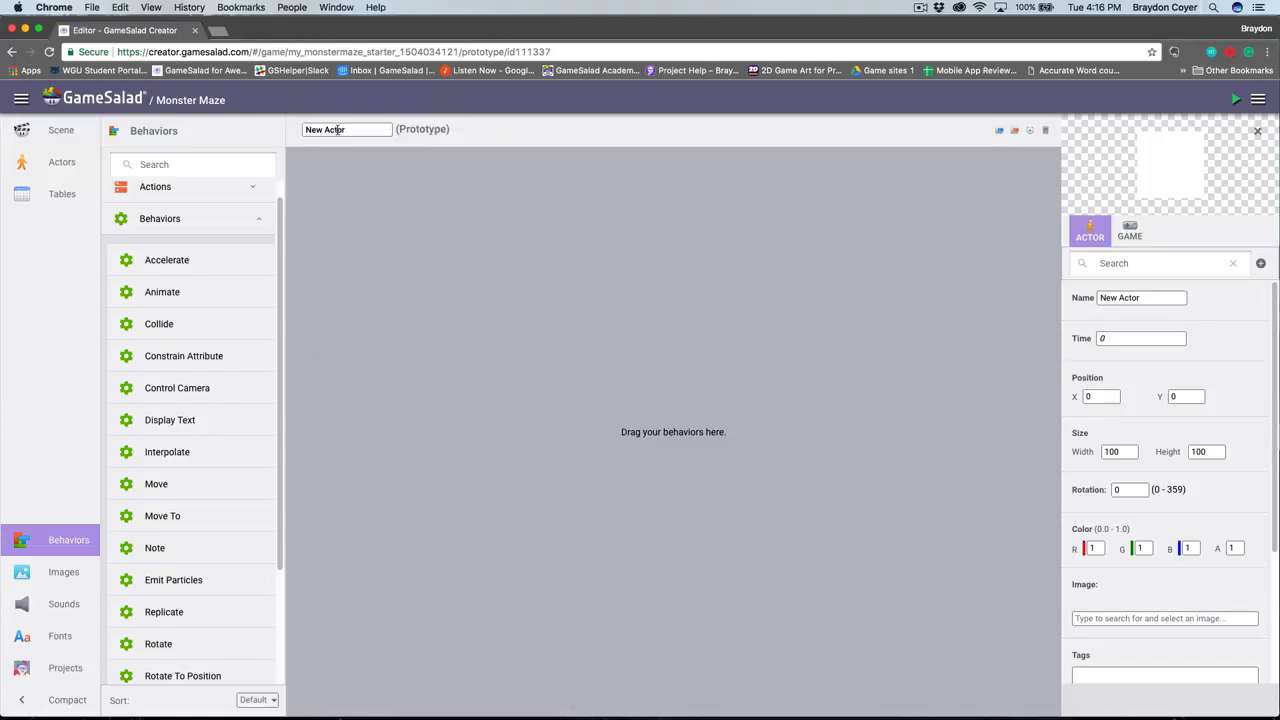
text(Finish Line)
key(Return)
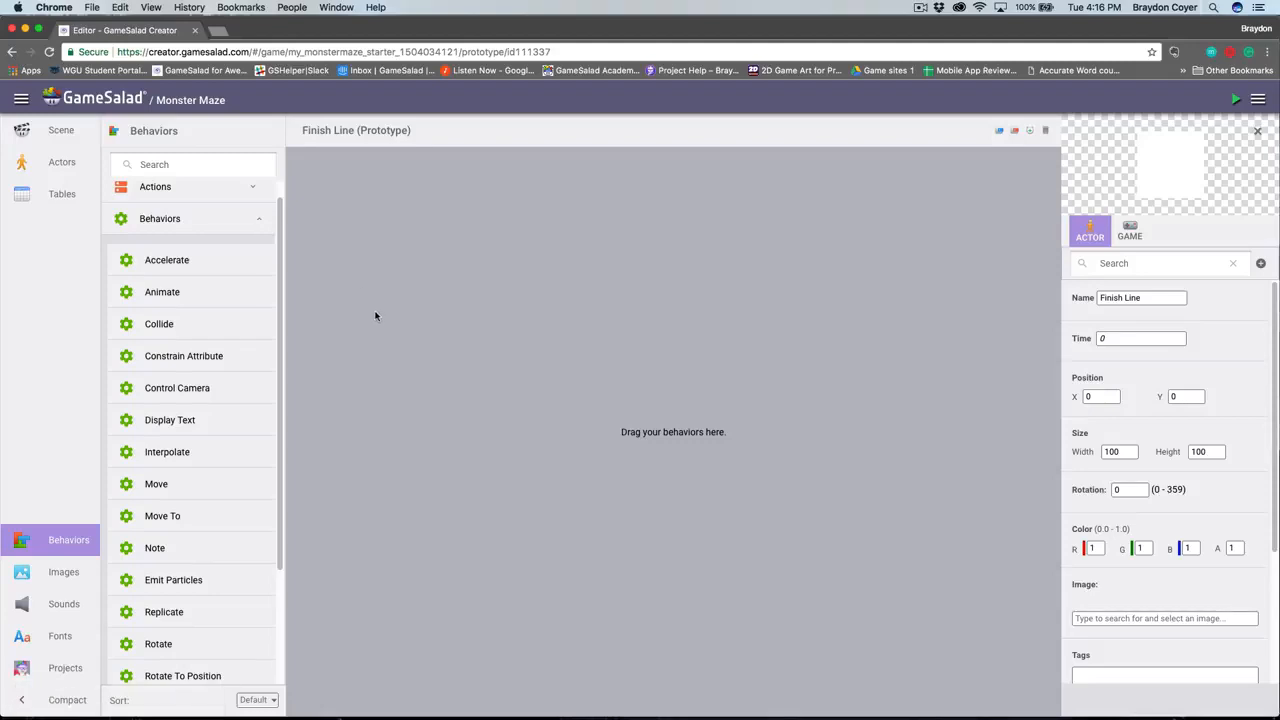
- Assign the finishLine image to the Finish Line actor and set its size to 80 wide by 100 high
click(60, 572)
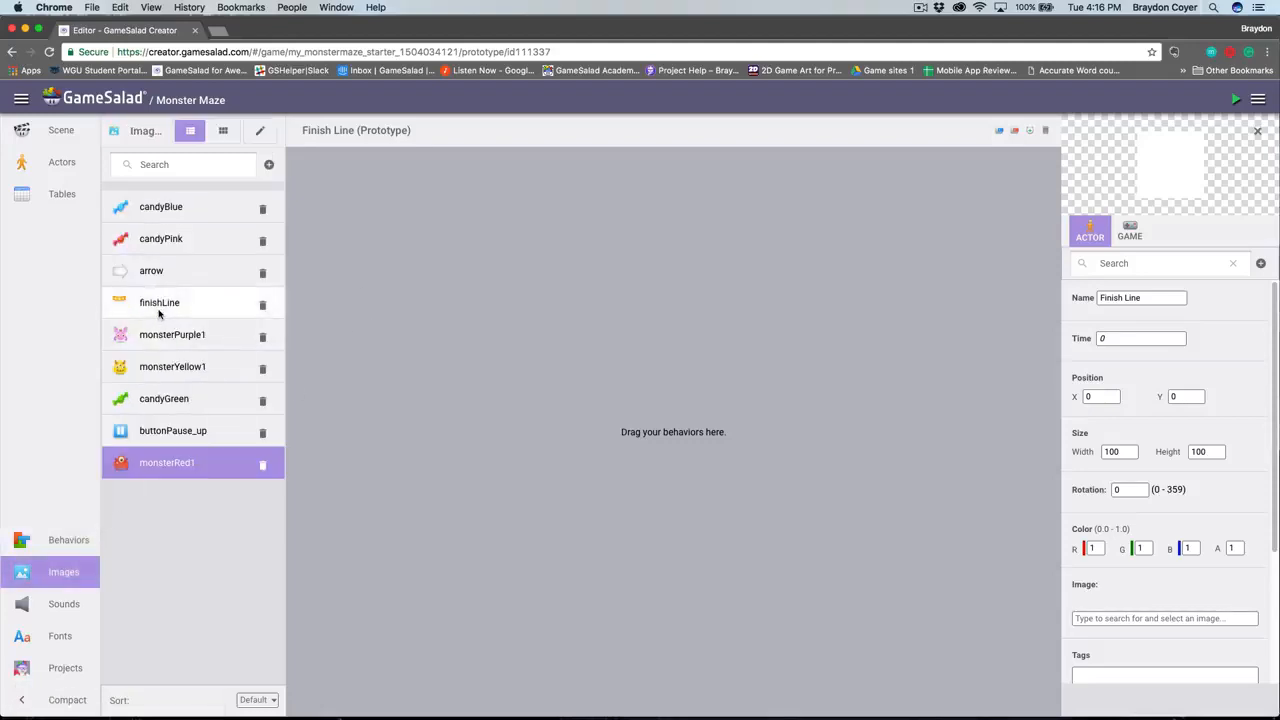
drag(158, 314, 1165, 195)
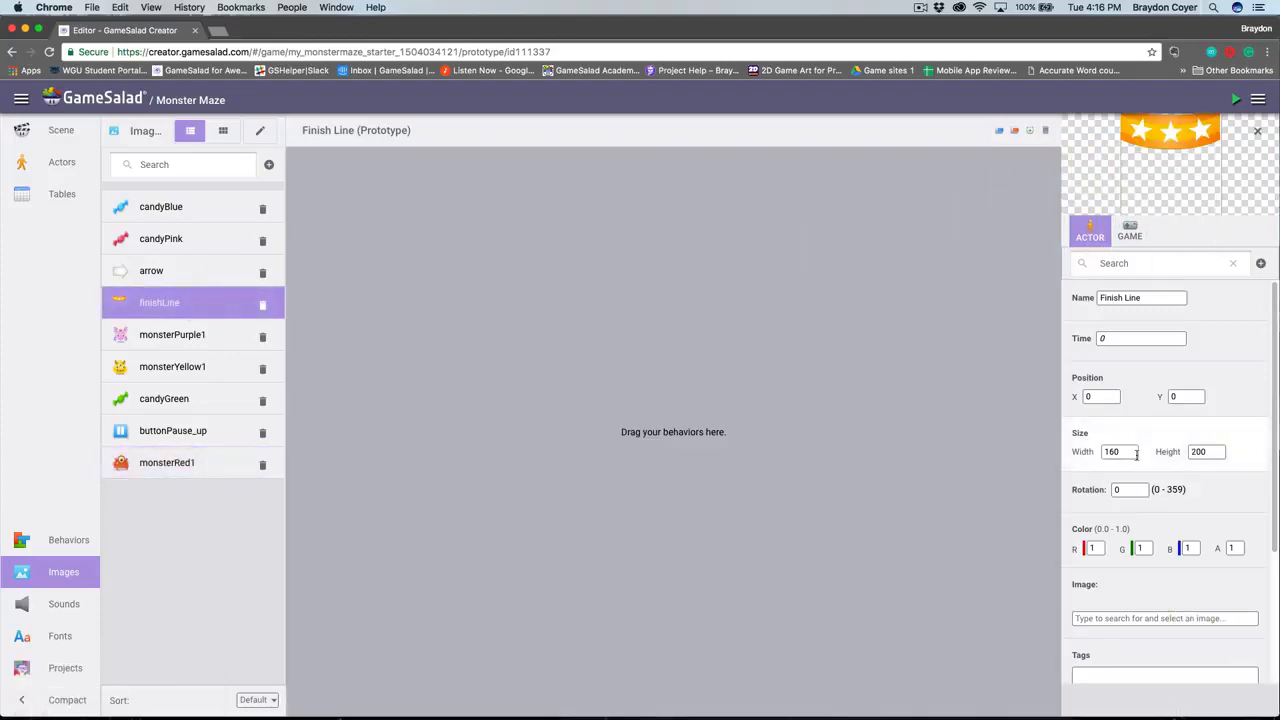
drag(1275, 400, 1276, 418)
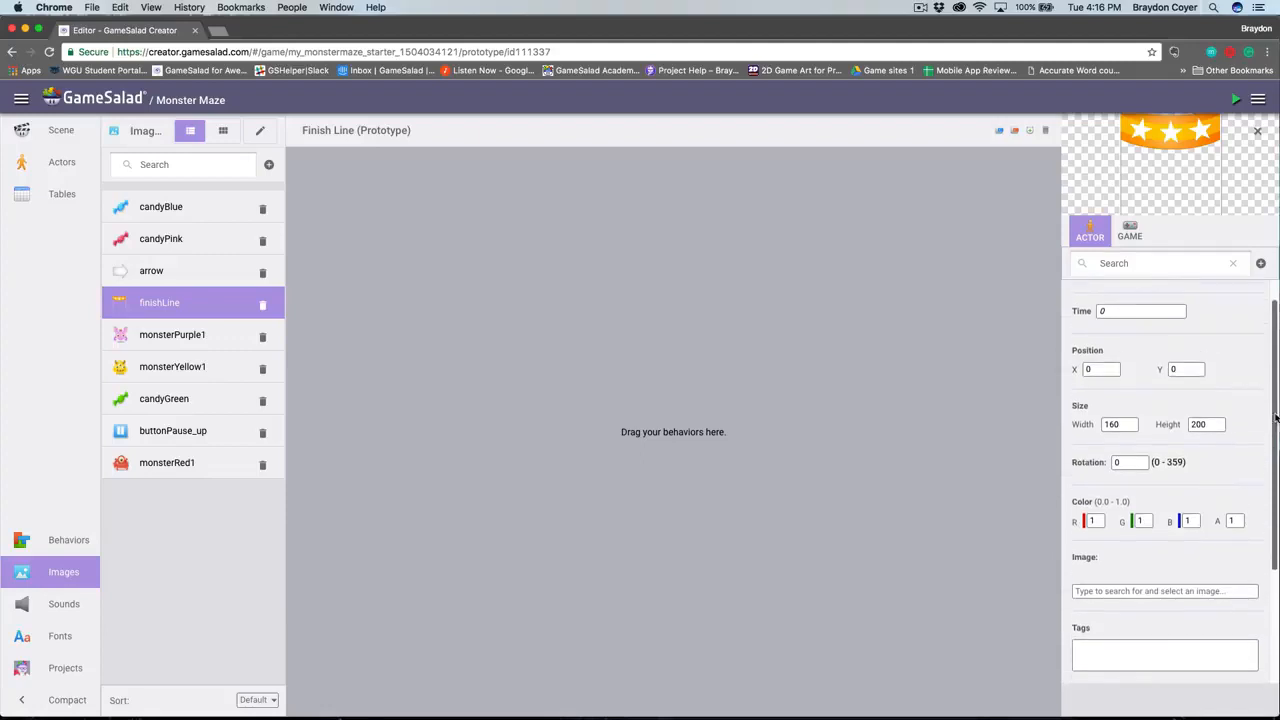
scroll(1276, 418, up, 1)
drag(1122, 451, 1090, 452)
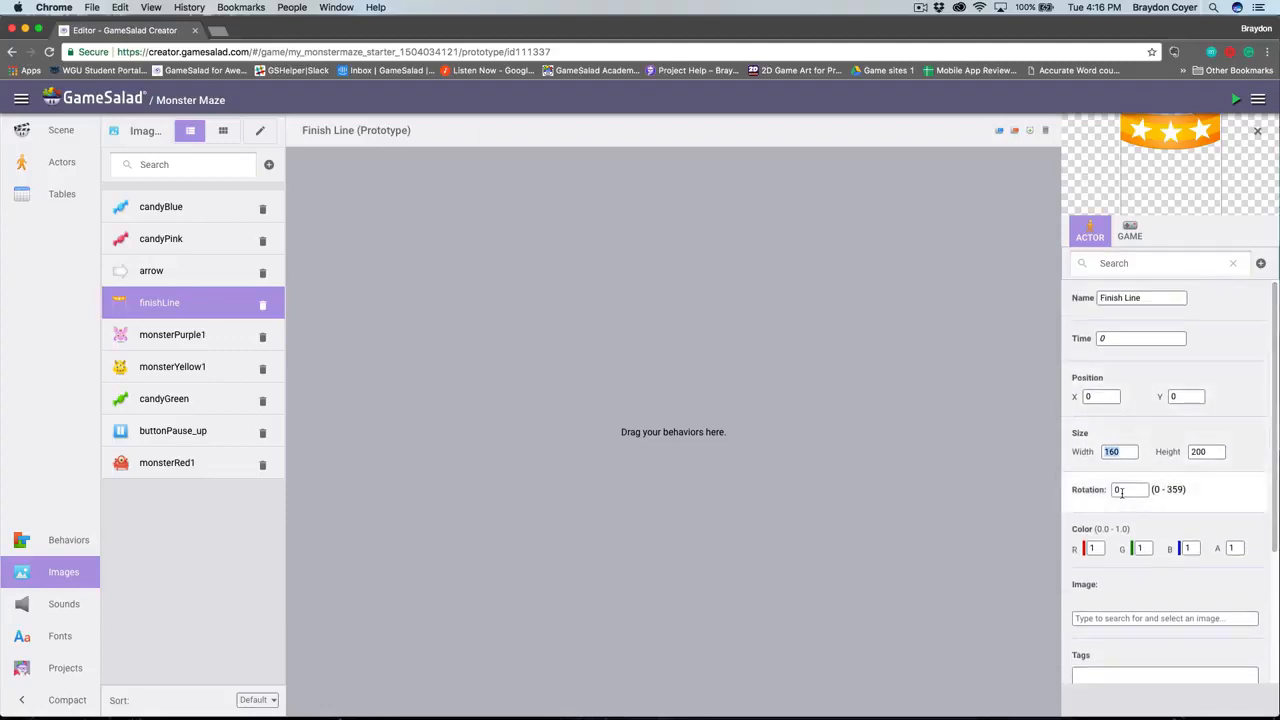
text(80)
key(Tab)
text(100)
key(Return)
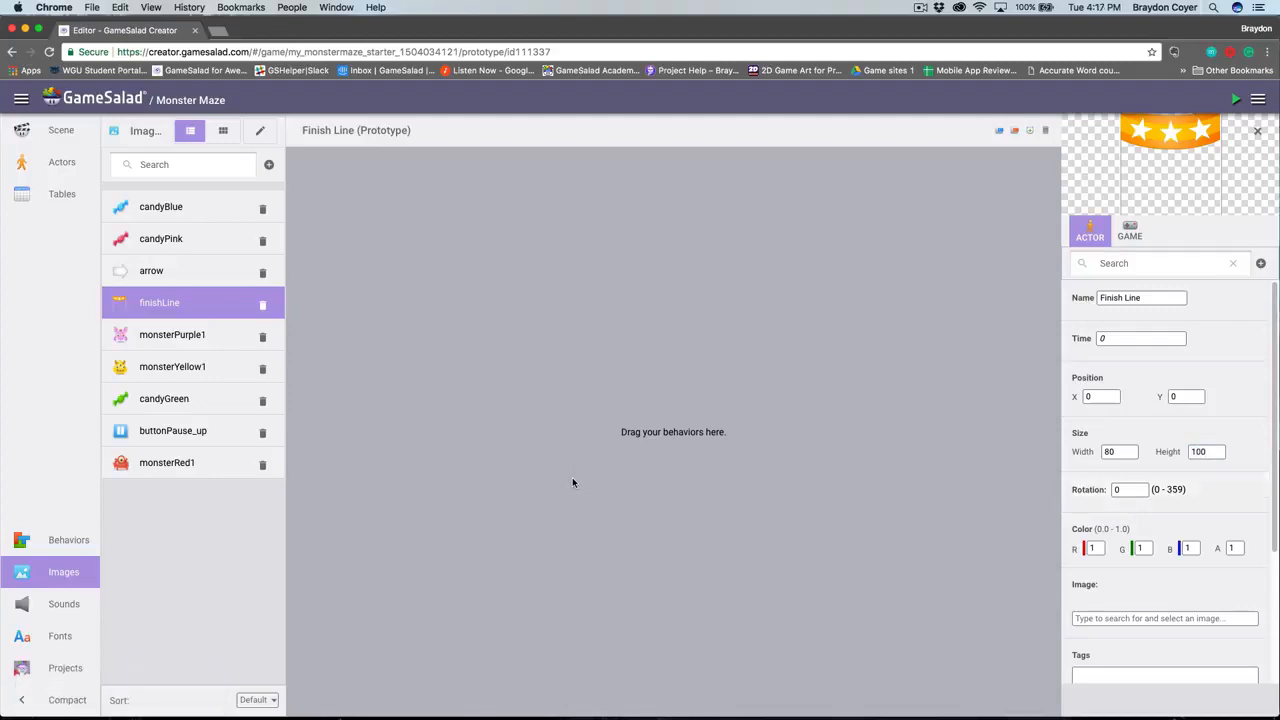
- Open the Maze Level 1 scene and place the Finish Line actor in the maze's upper-right area, beside the short vertical wall
click(57, 129)
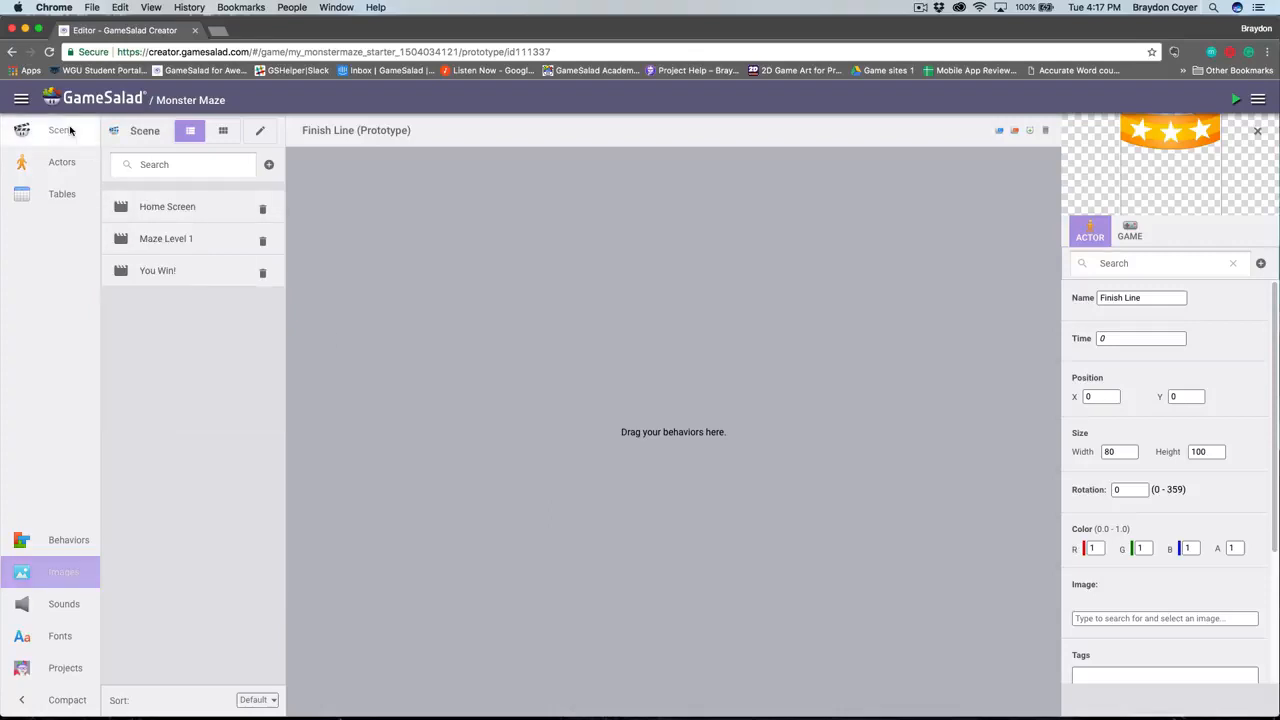
double_click(194, 243)
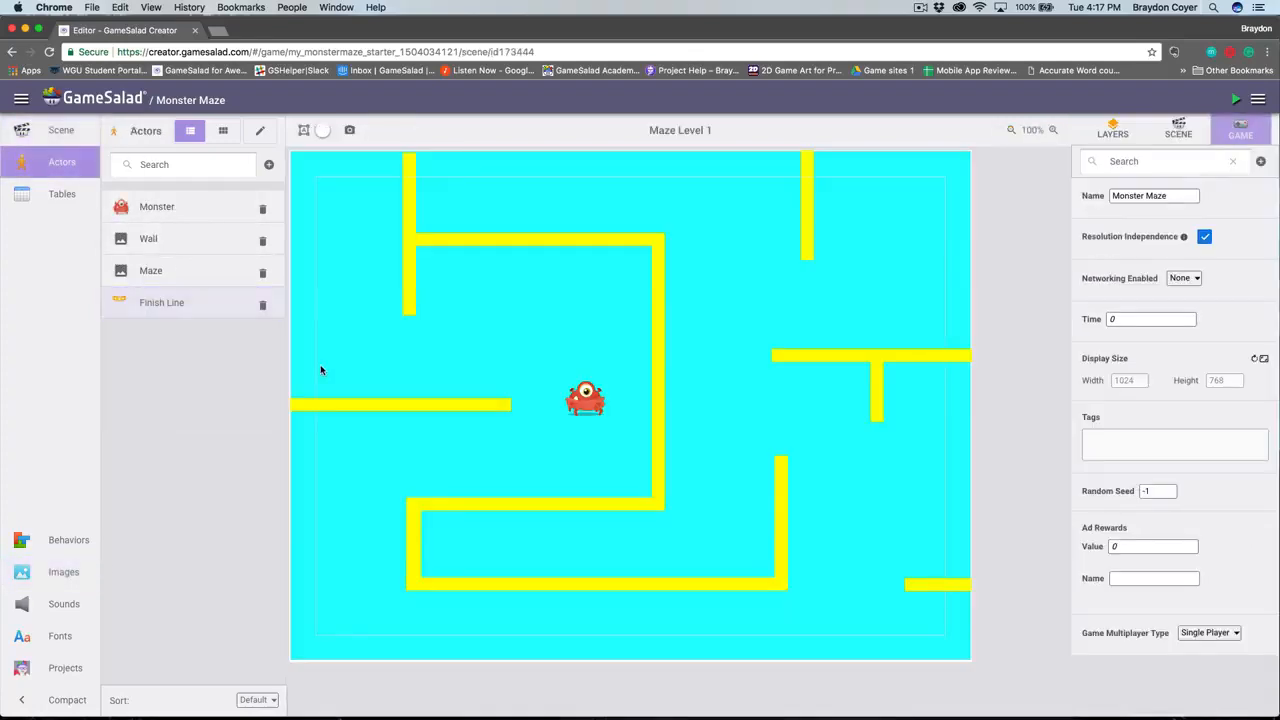
drag(157, 305, 888, 248)
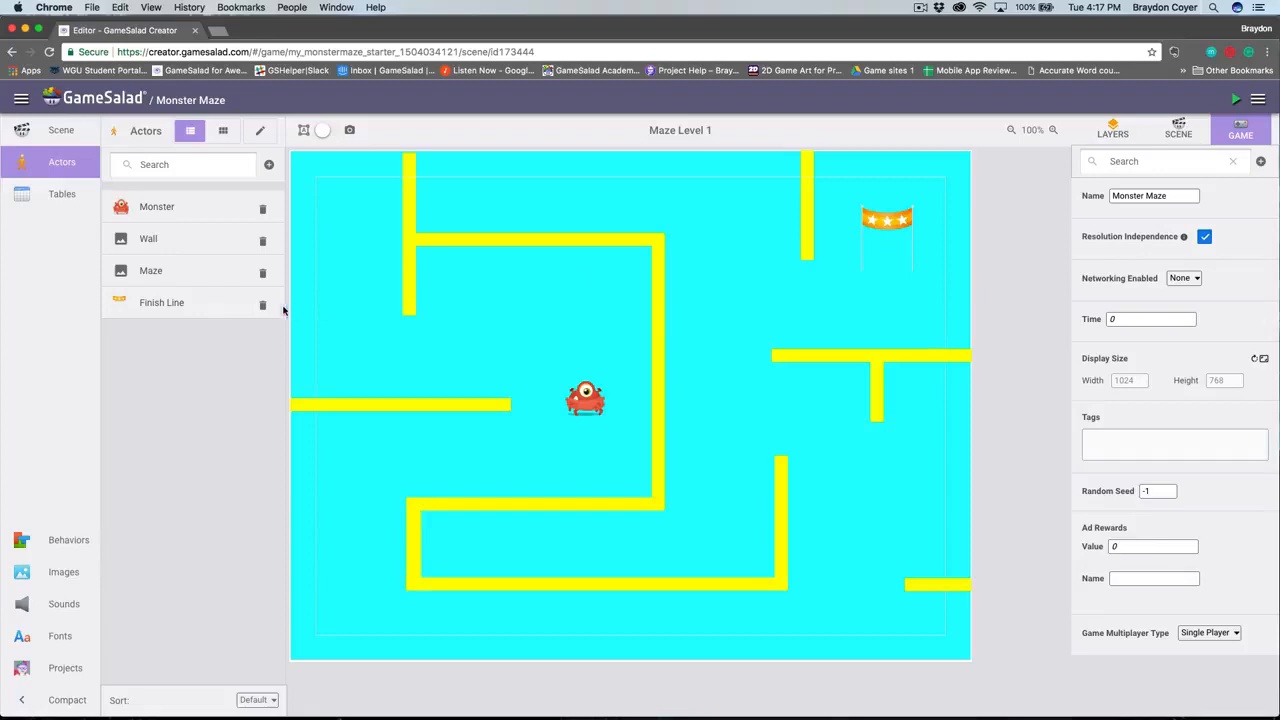
- Add a rule to the Finish Line actor that triggers when it overlaps or collides with an actor of type Monster
double_click(187, 314)
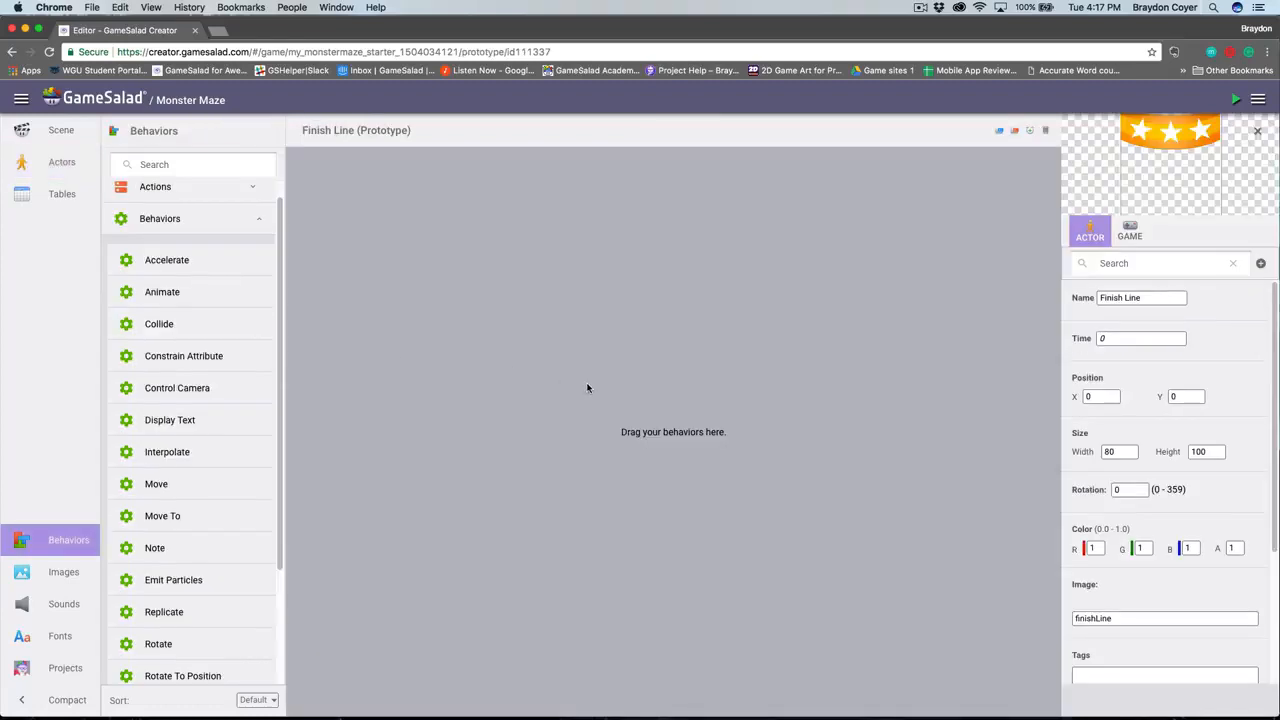
click(998, 131)
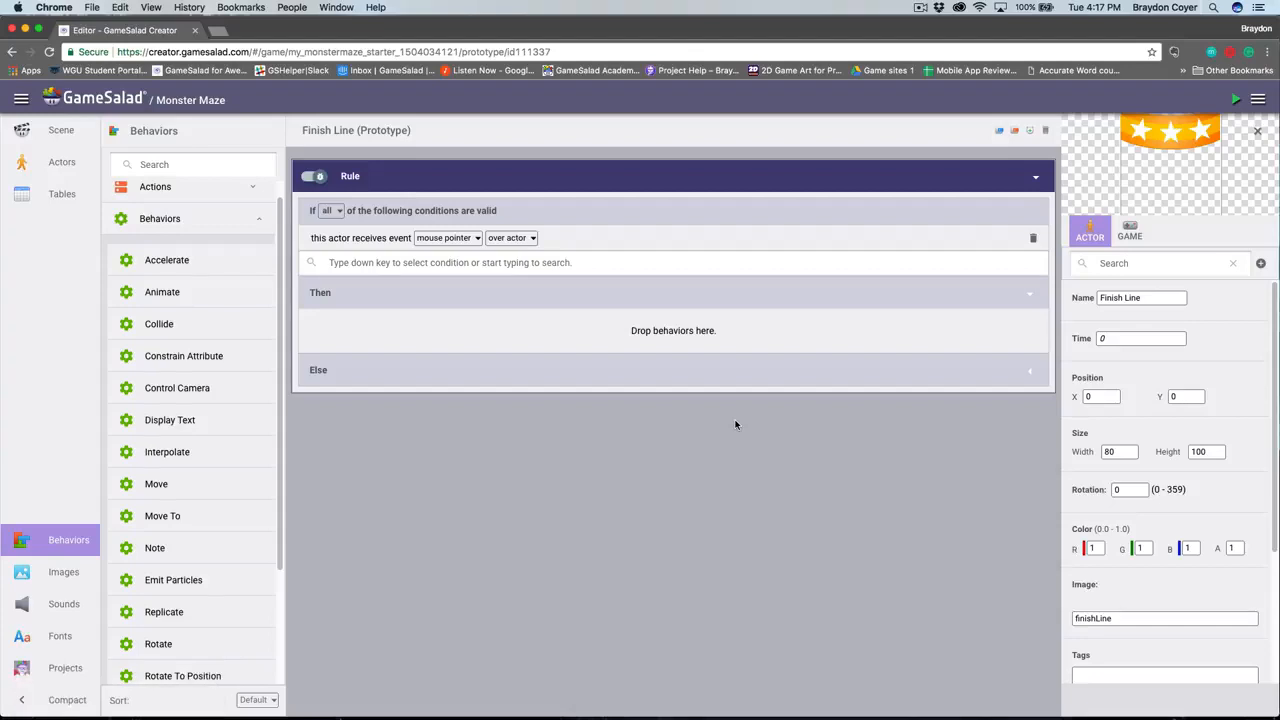
click(447, 238)
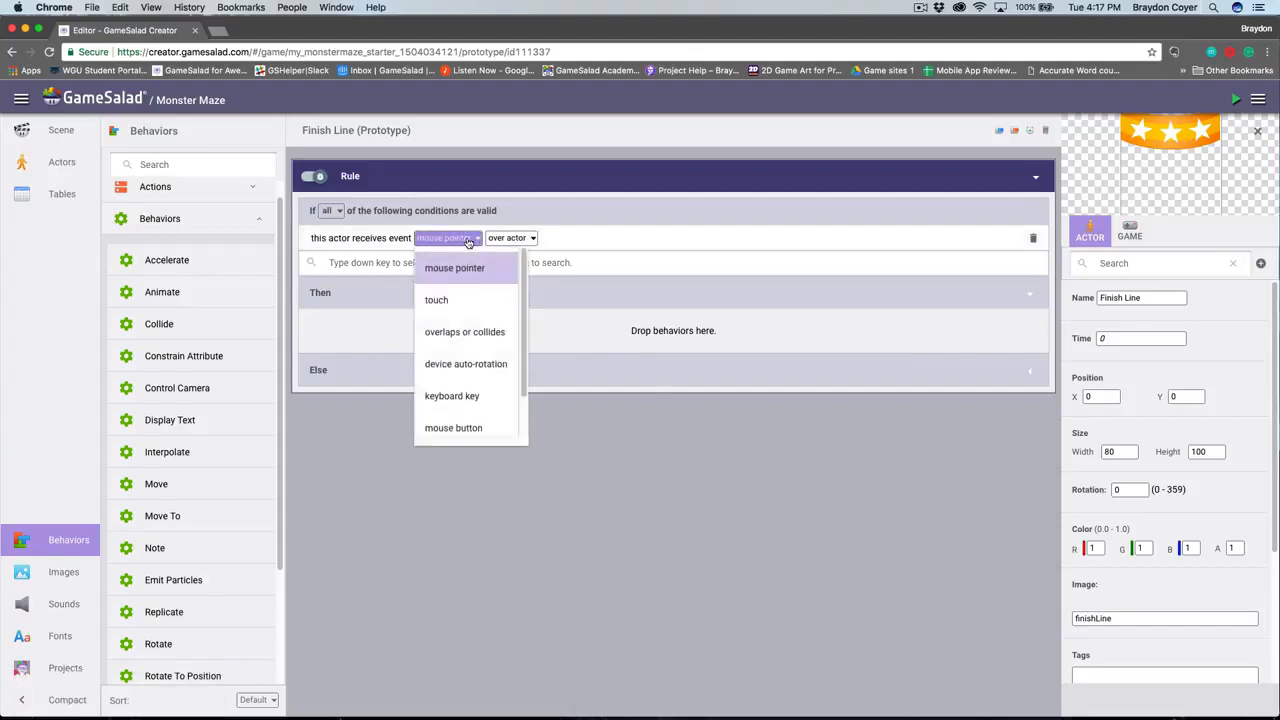
click(492, 342)
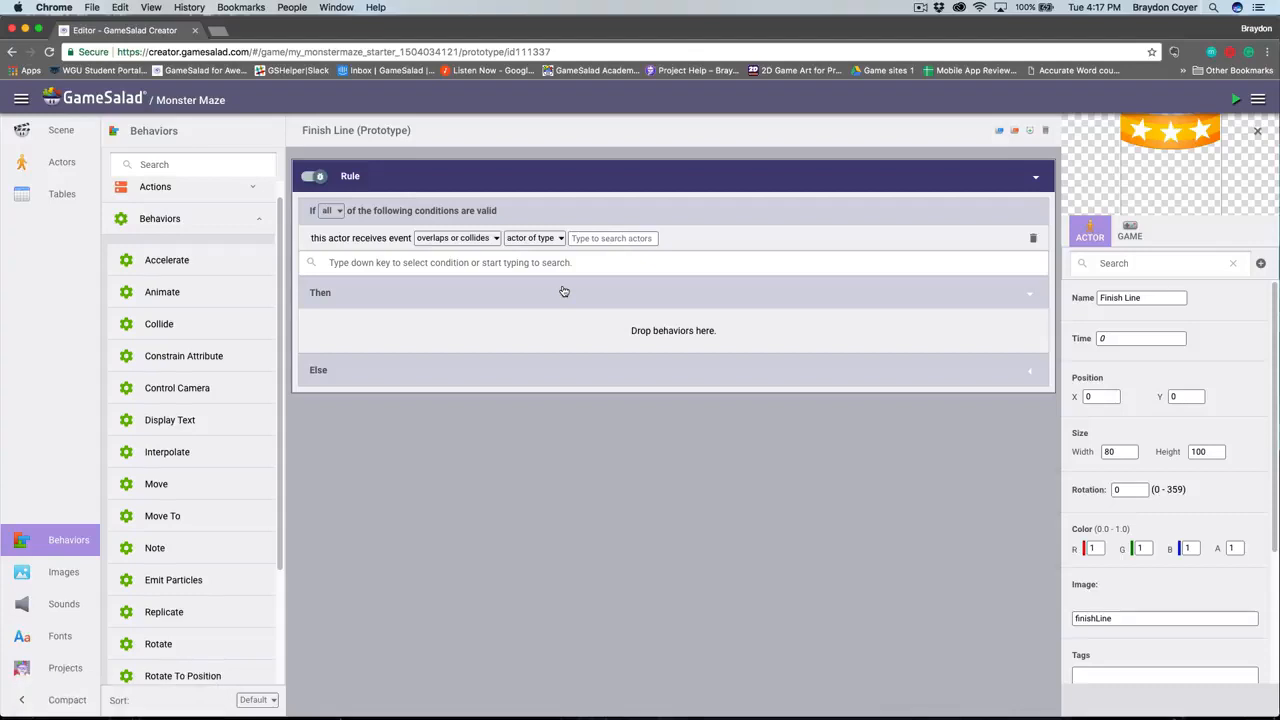
click(607, 238)
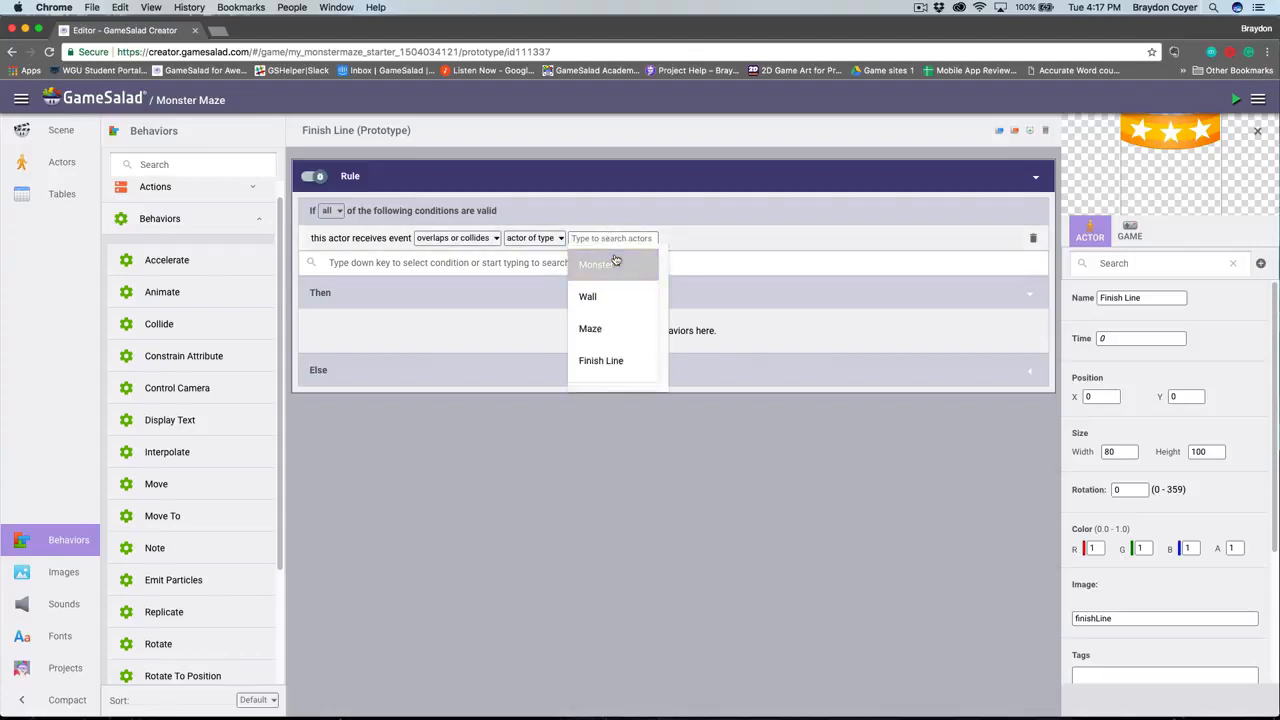
click(616, 263)
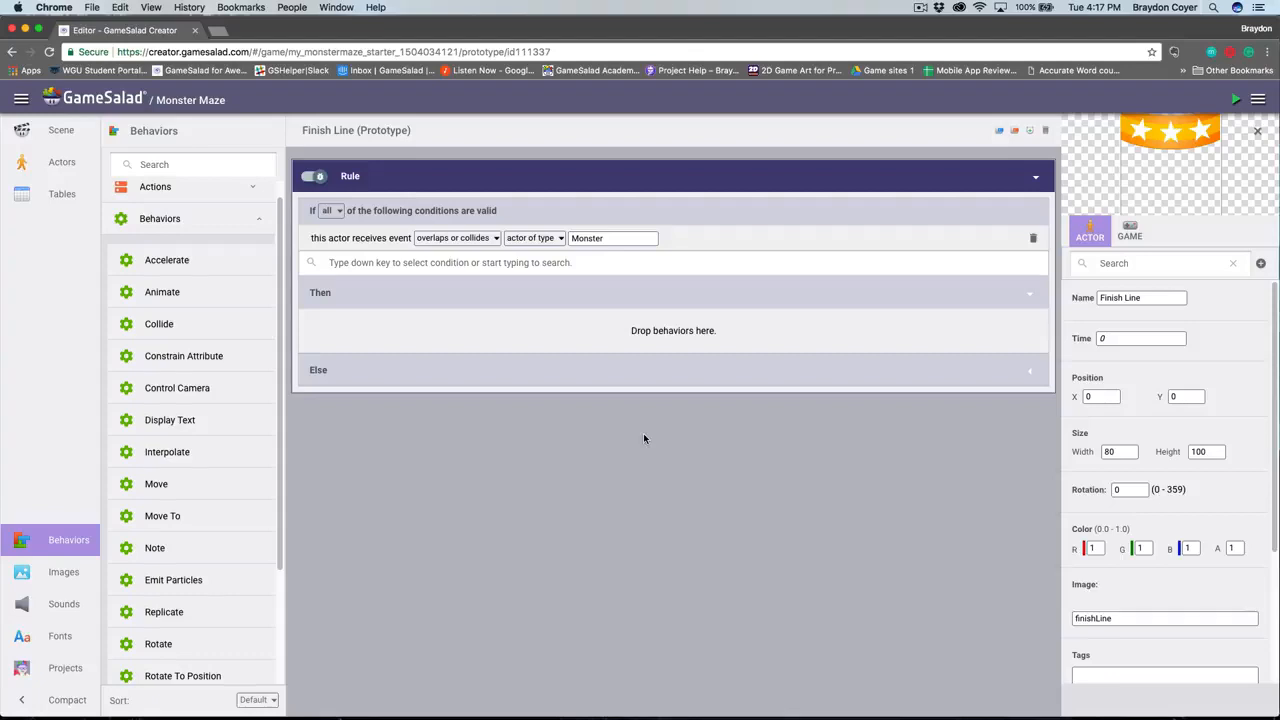
- Add a Play Sound action to the rule's Then section and set its sound to Chime
click(57, 130)
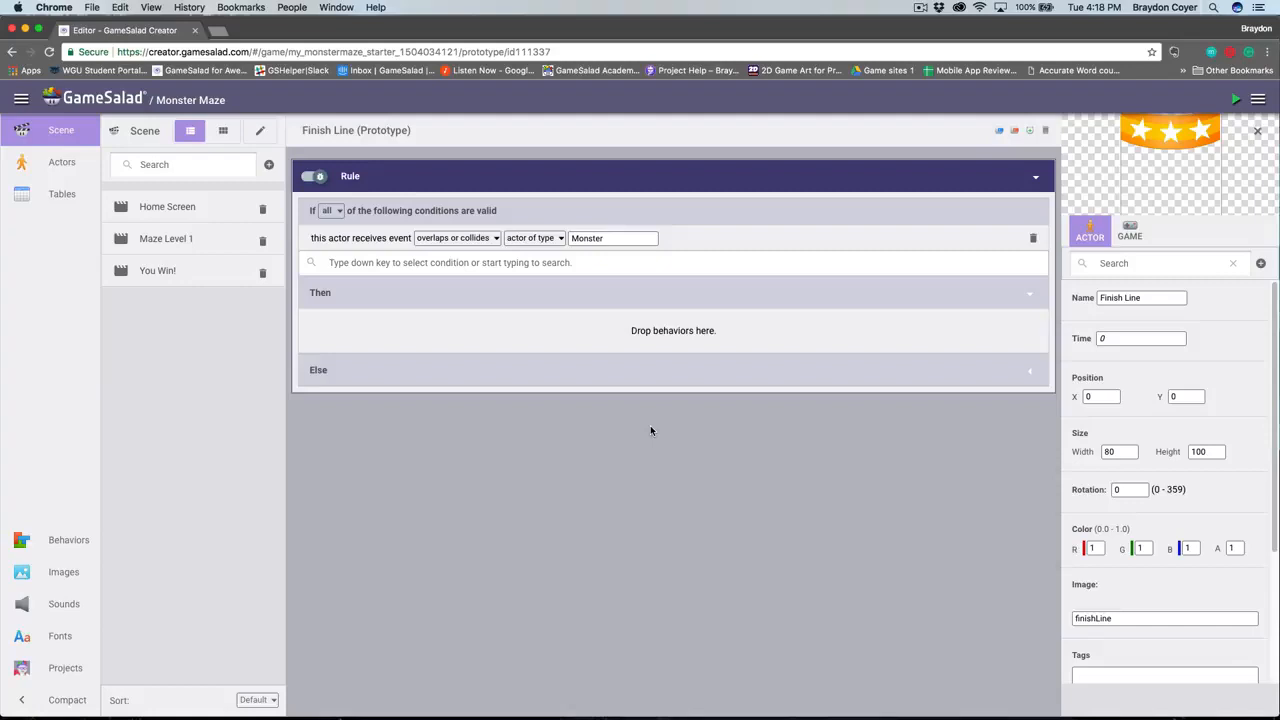
click(62, 540)
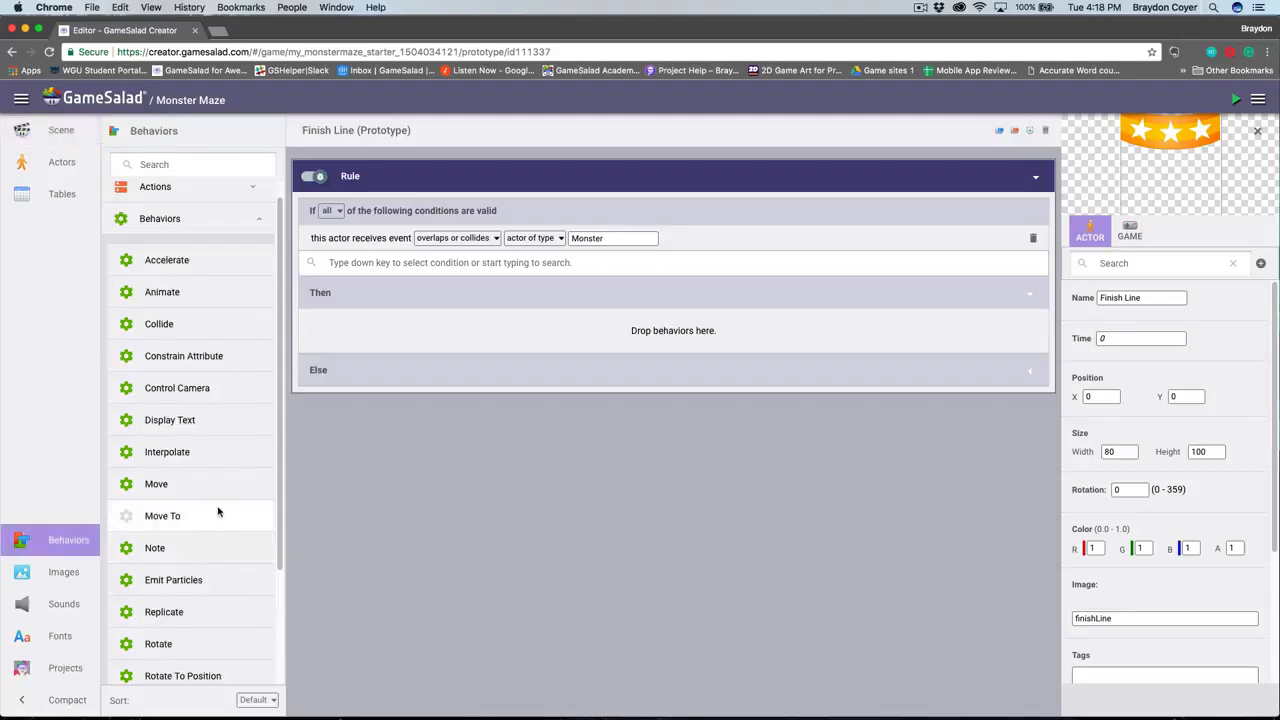
scroll(220, 512, up, 1)
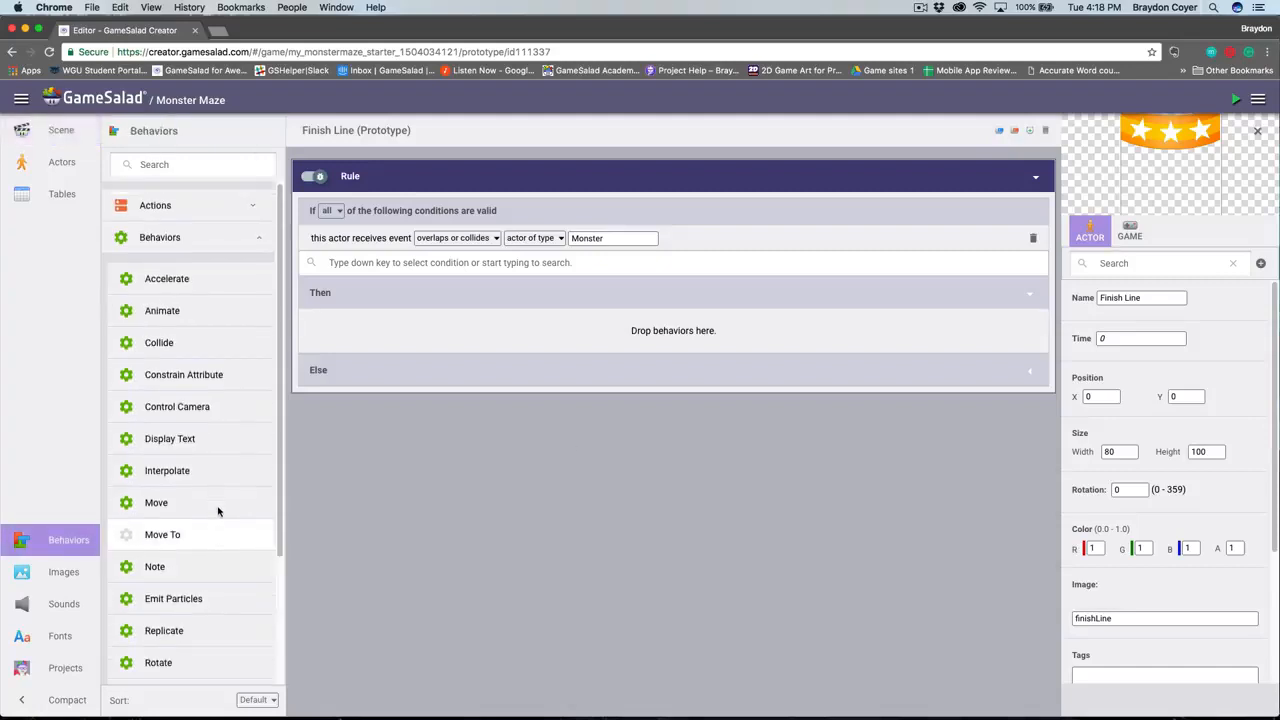
click(248, 218)
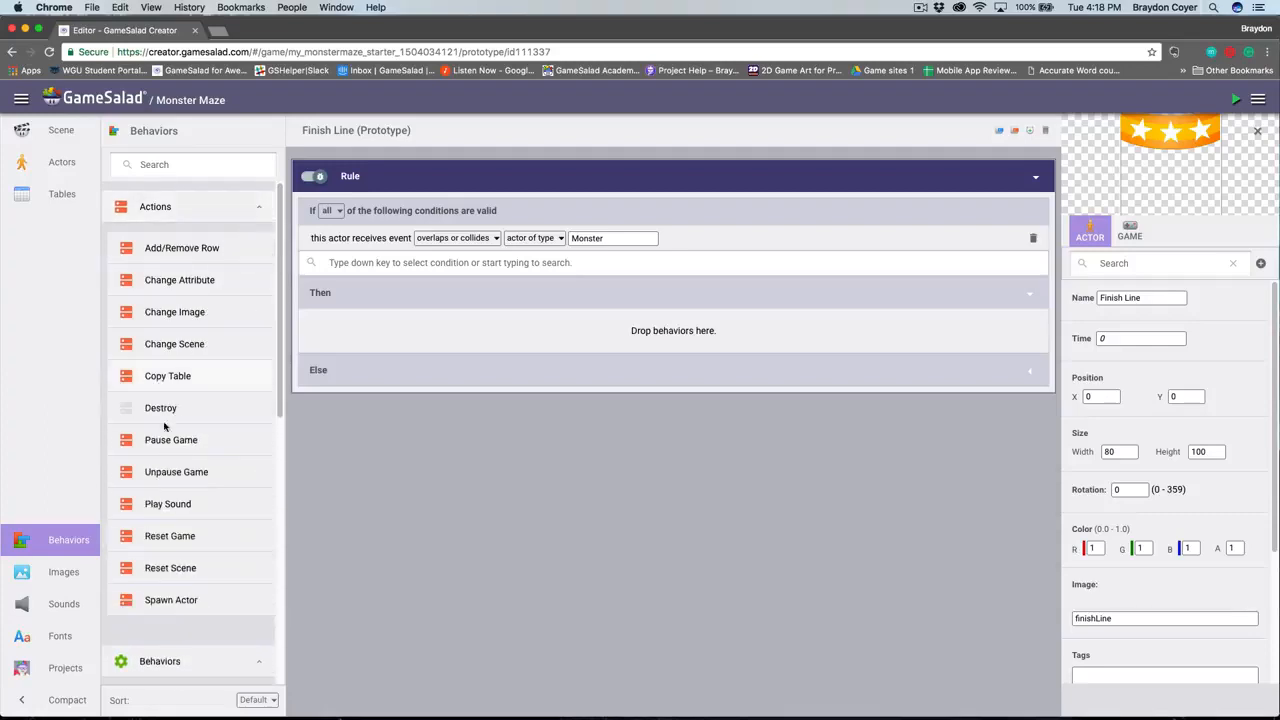
drag(158, 509, 582, 348)
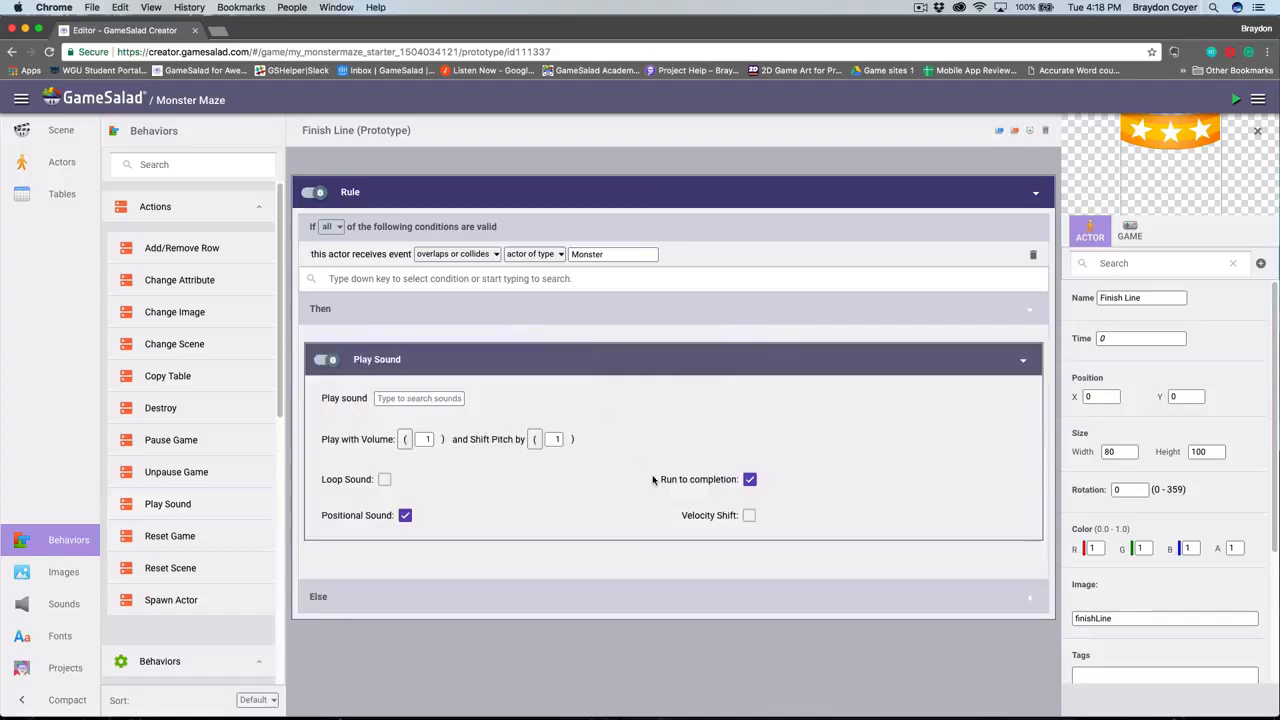
click(438, 401)
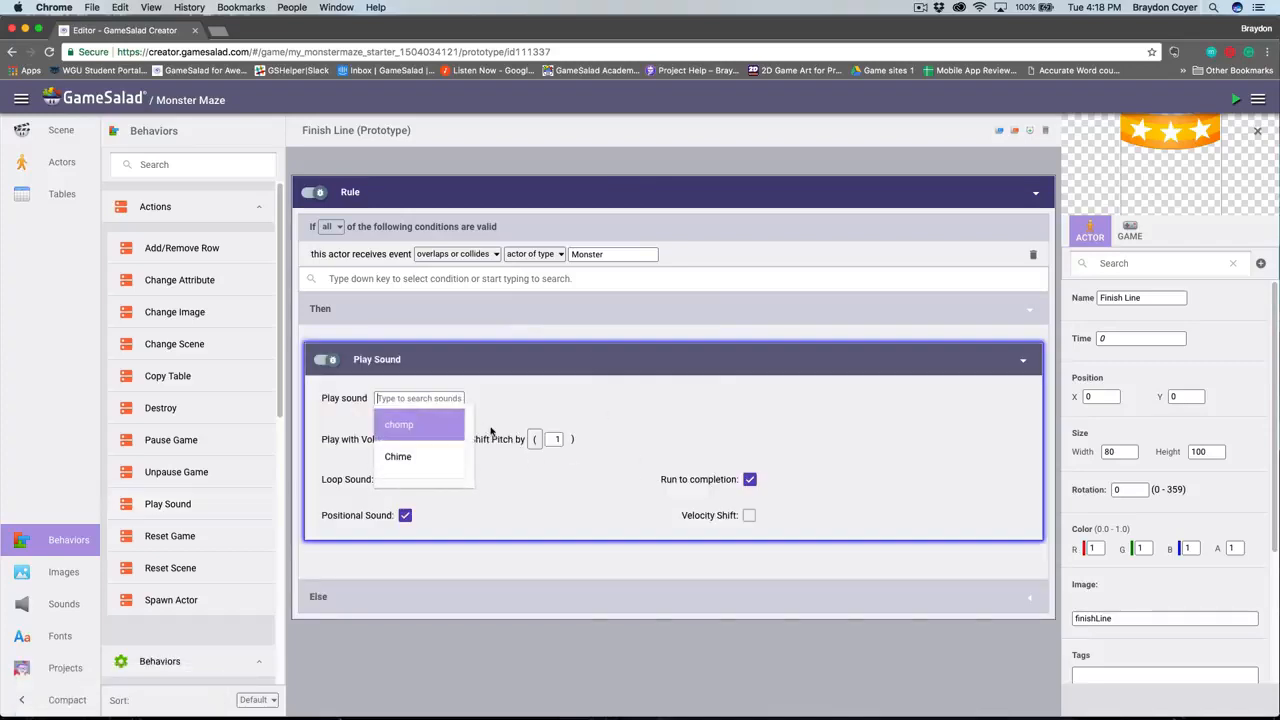
click(430, 424)
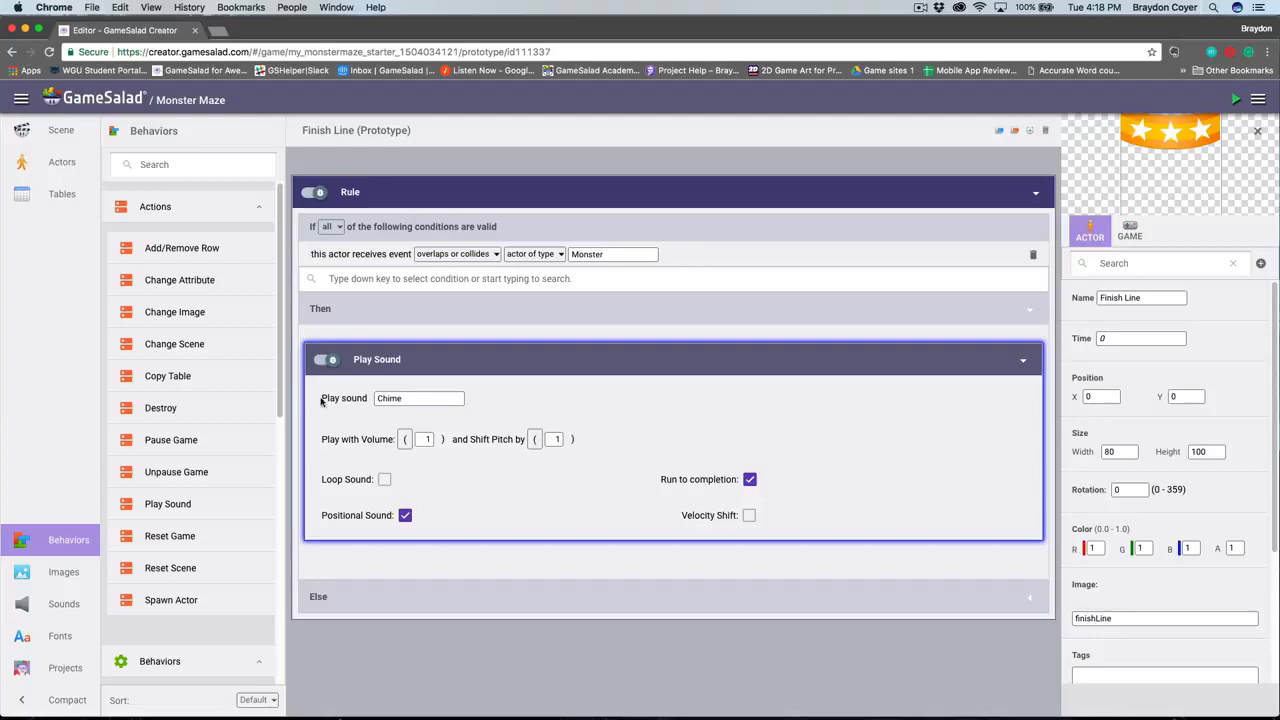
- Add a Change Scene action below Play Sound in the rule and set it to go to the You Win! scene
drag(189, 346, 428, 583)
scroll(571, 628, down, 2)
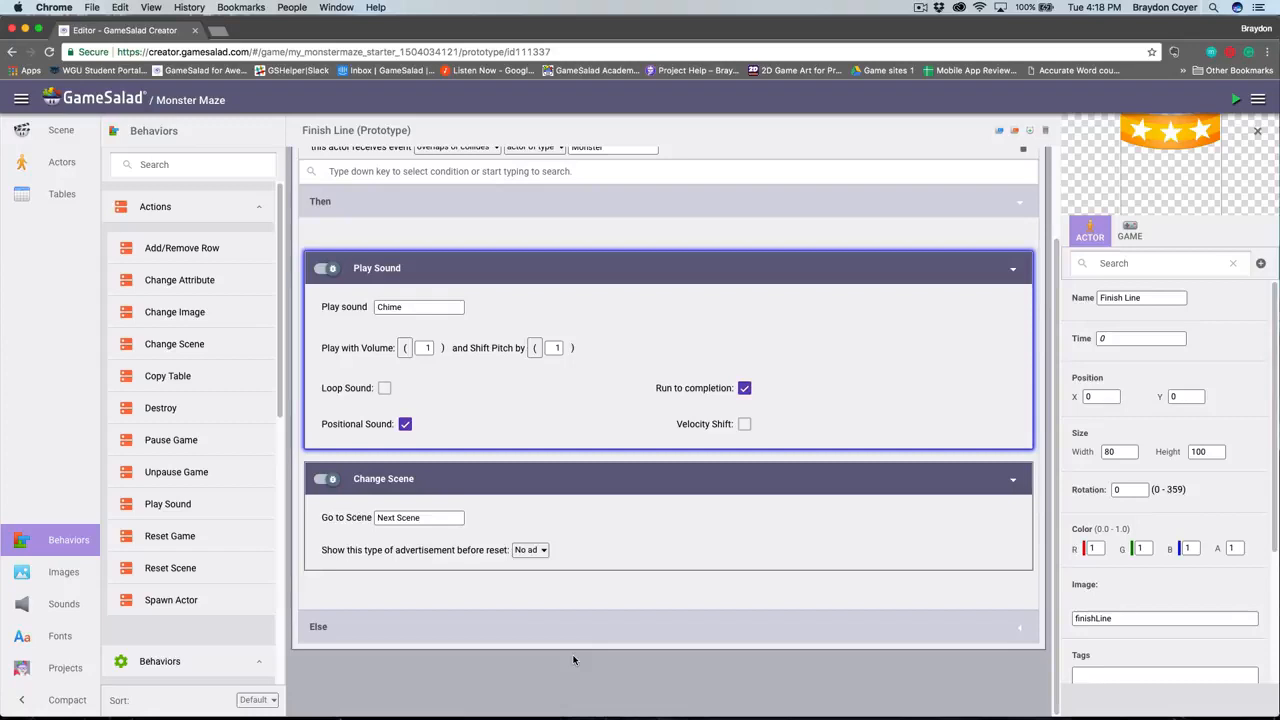
click(440, 518)
drag(375, 520, 374, 520)
key(BackSpace)
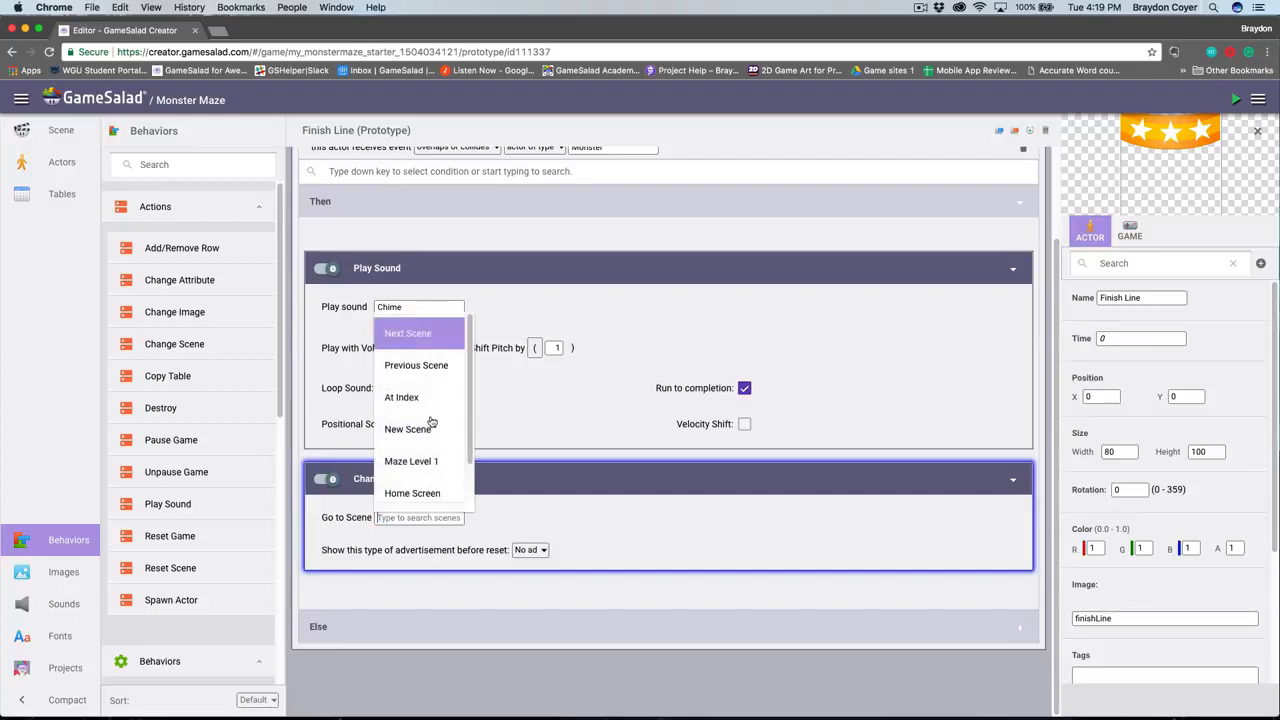
scroll(455, 455, down, 1)
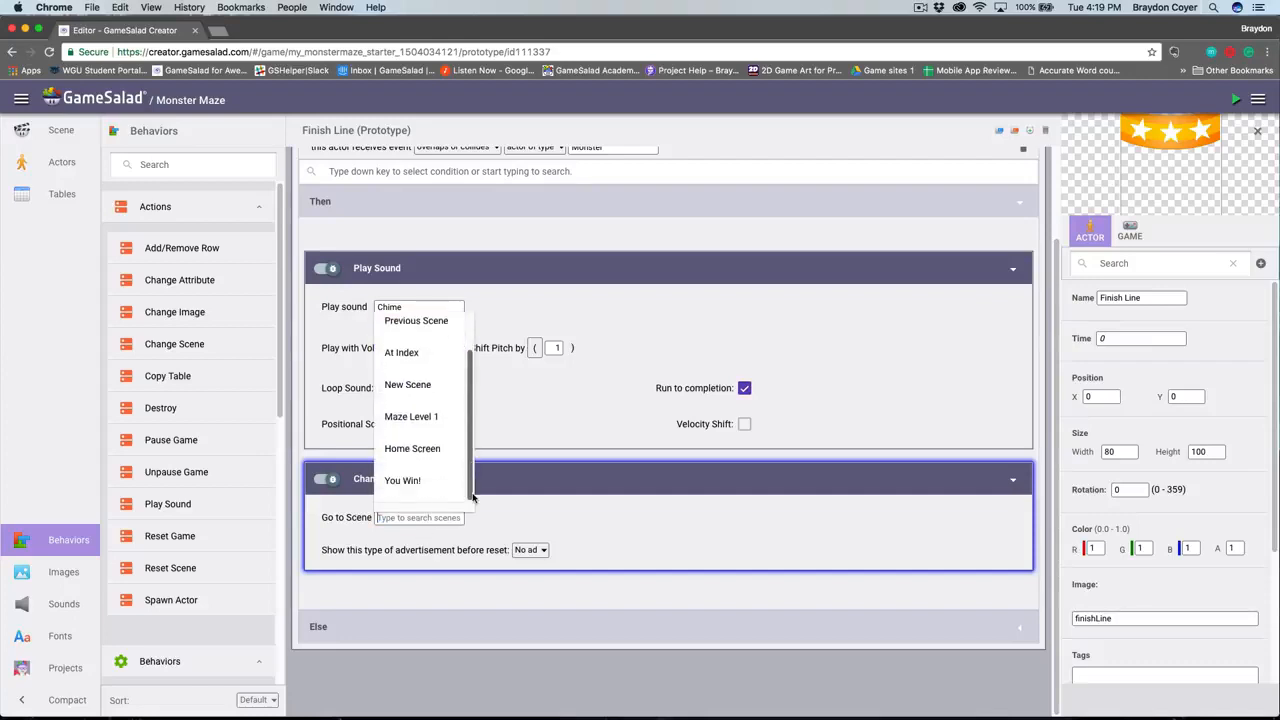
click(422, 488)
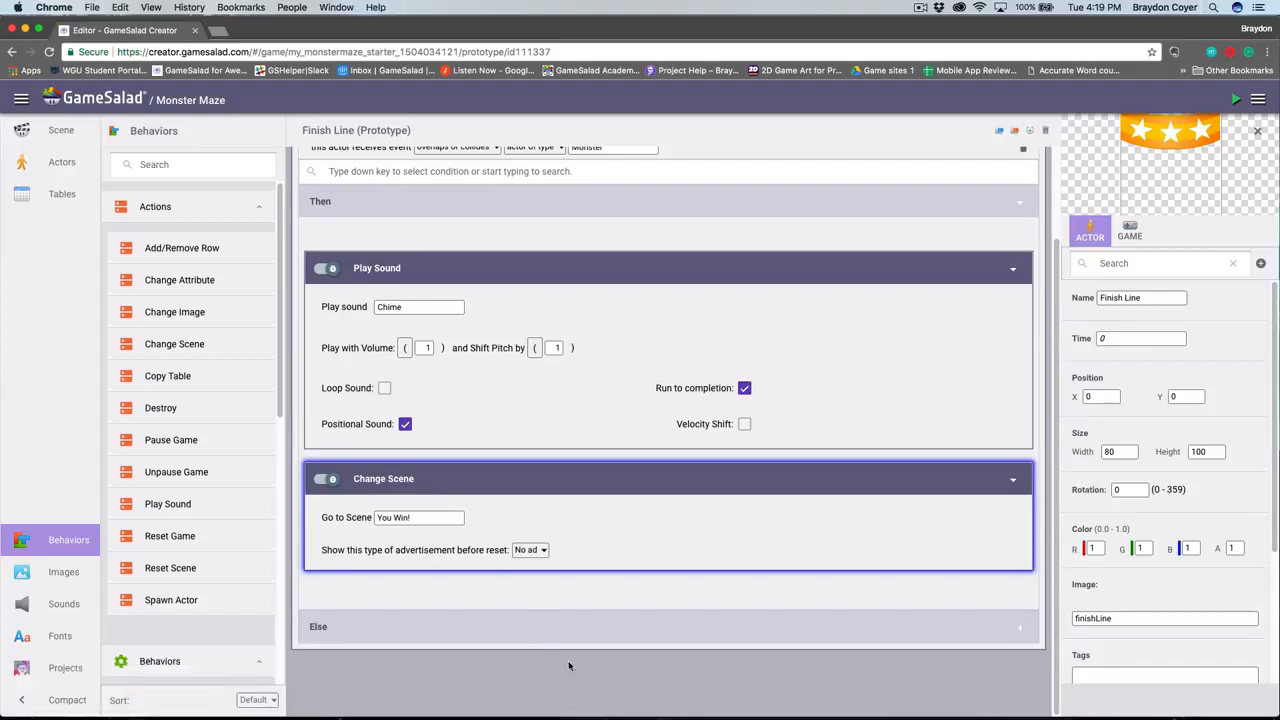
scroll(569, 666, up, 3)
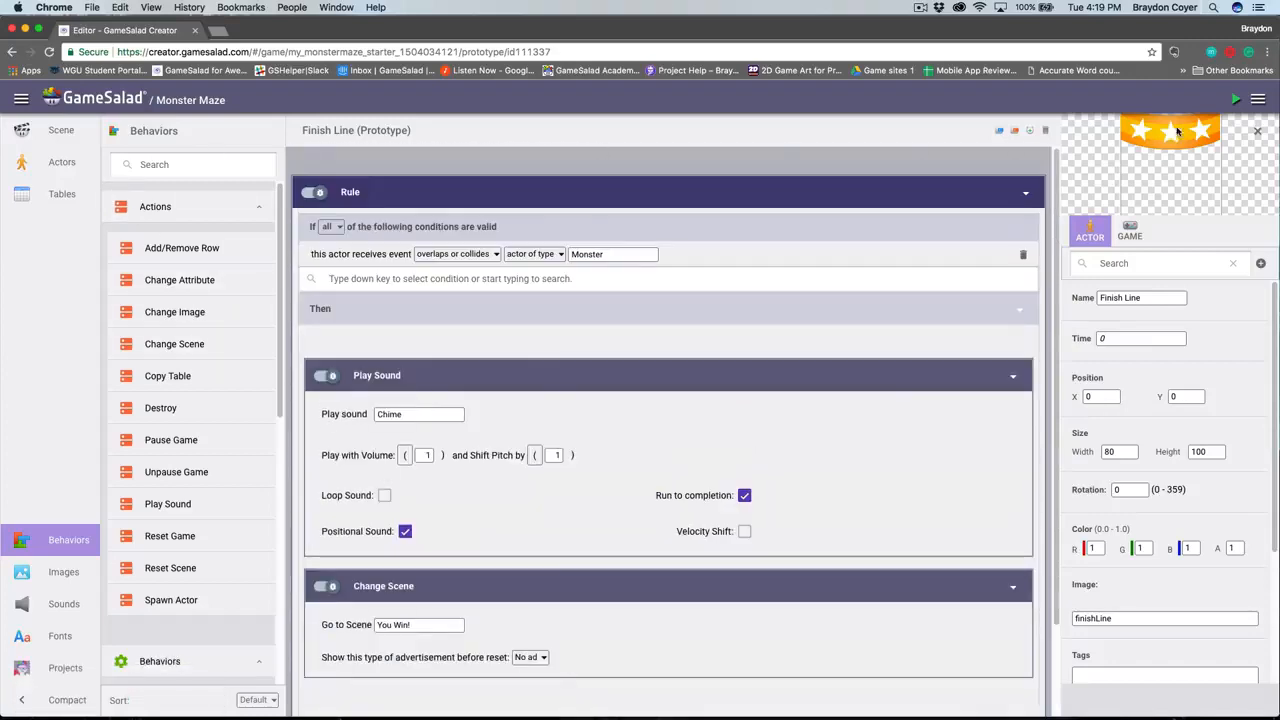
- Preview the game from Maze Level 1, steer the monster through the maze to the finish line, and close the preview
click(1233, 104)
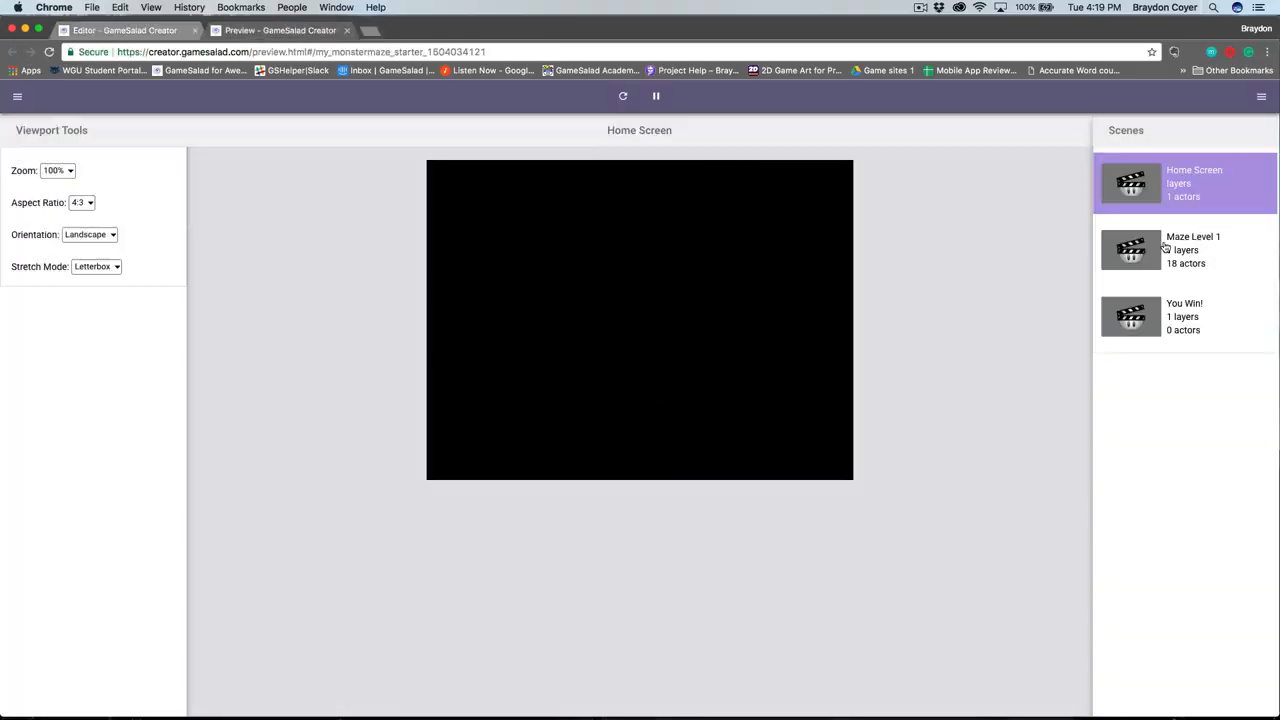
click(1165, 247)
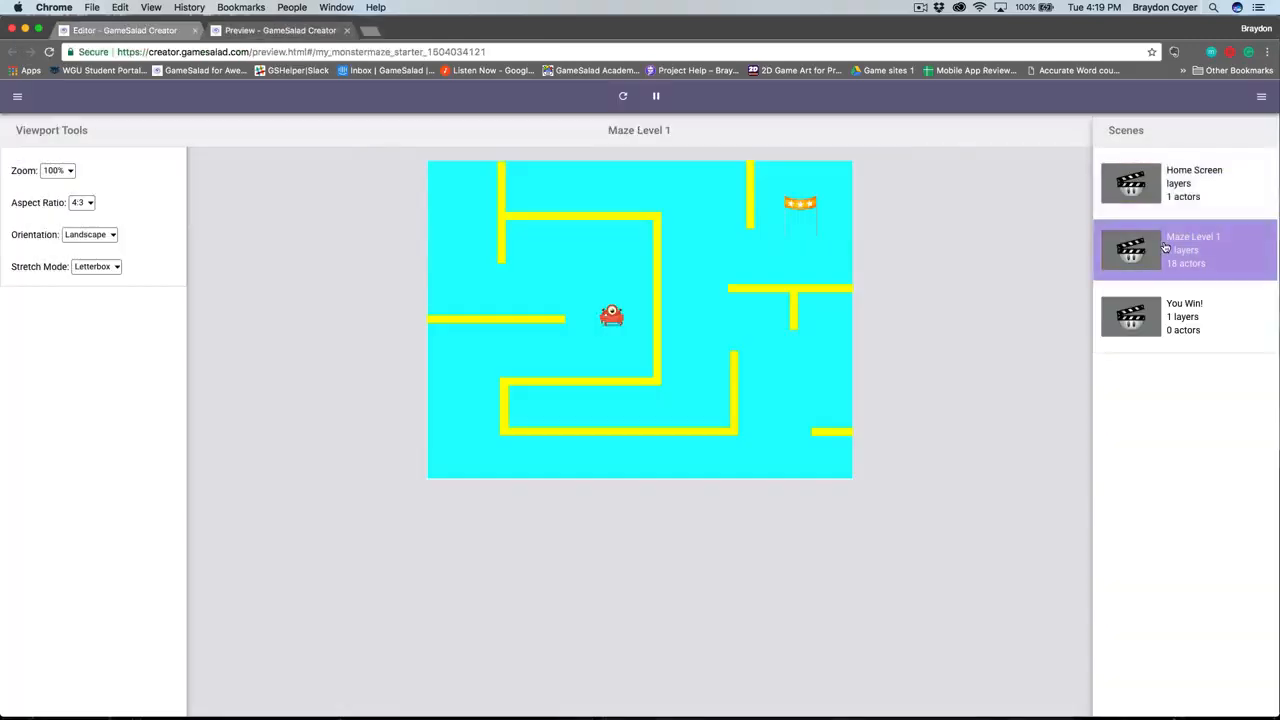
key(Down)
key(Left)
key(Down)
key(Left)
key(Up)
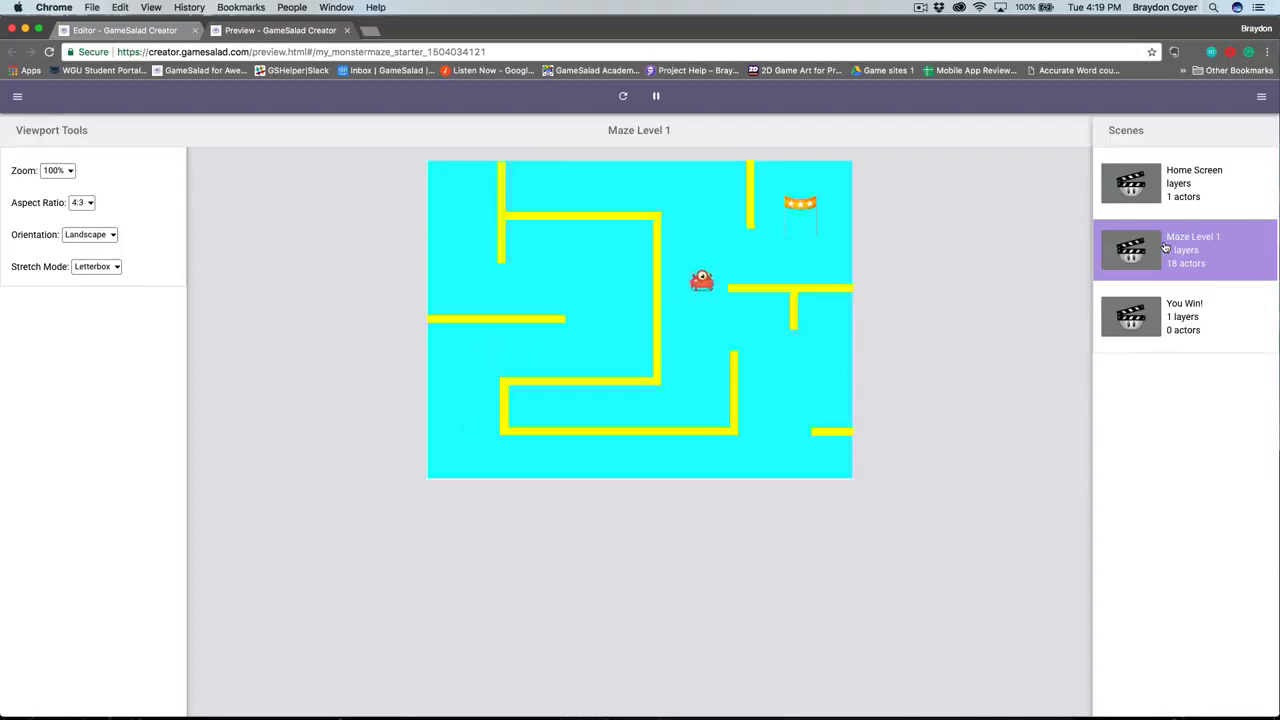
key(Right)
key(Up)
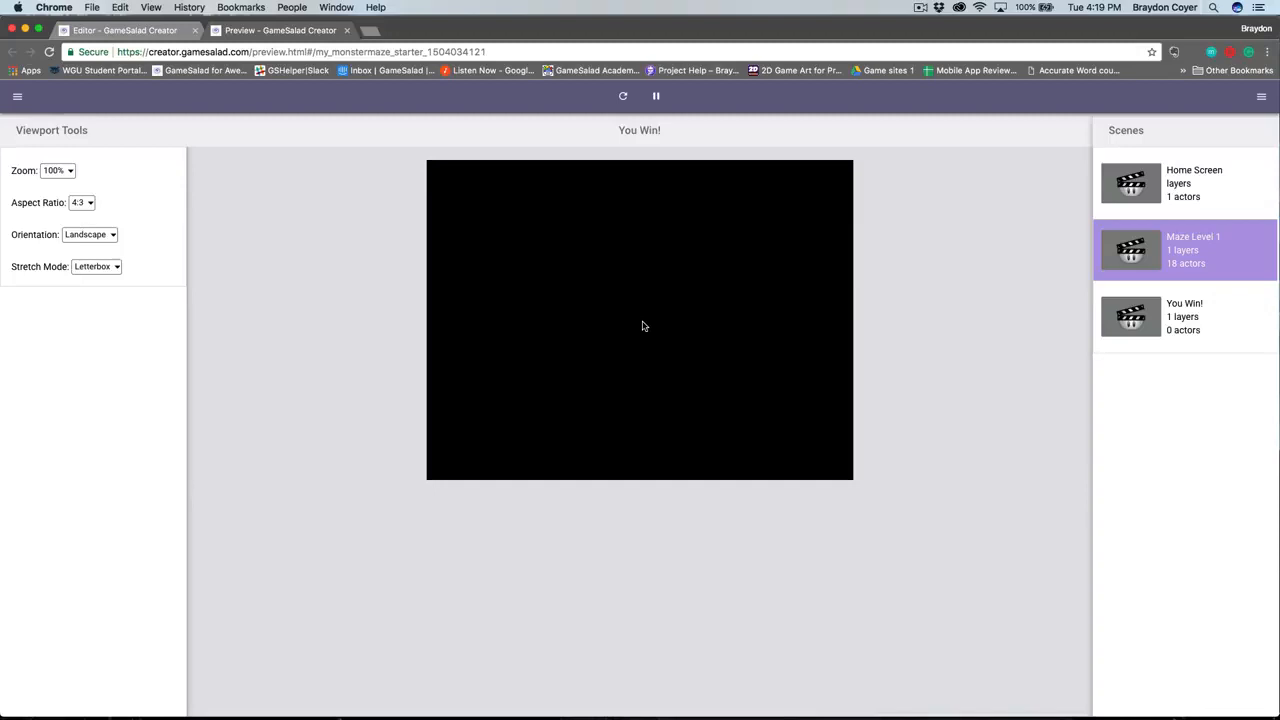
click(347, 31)
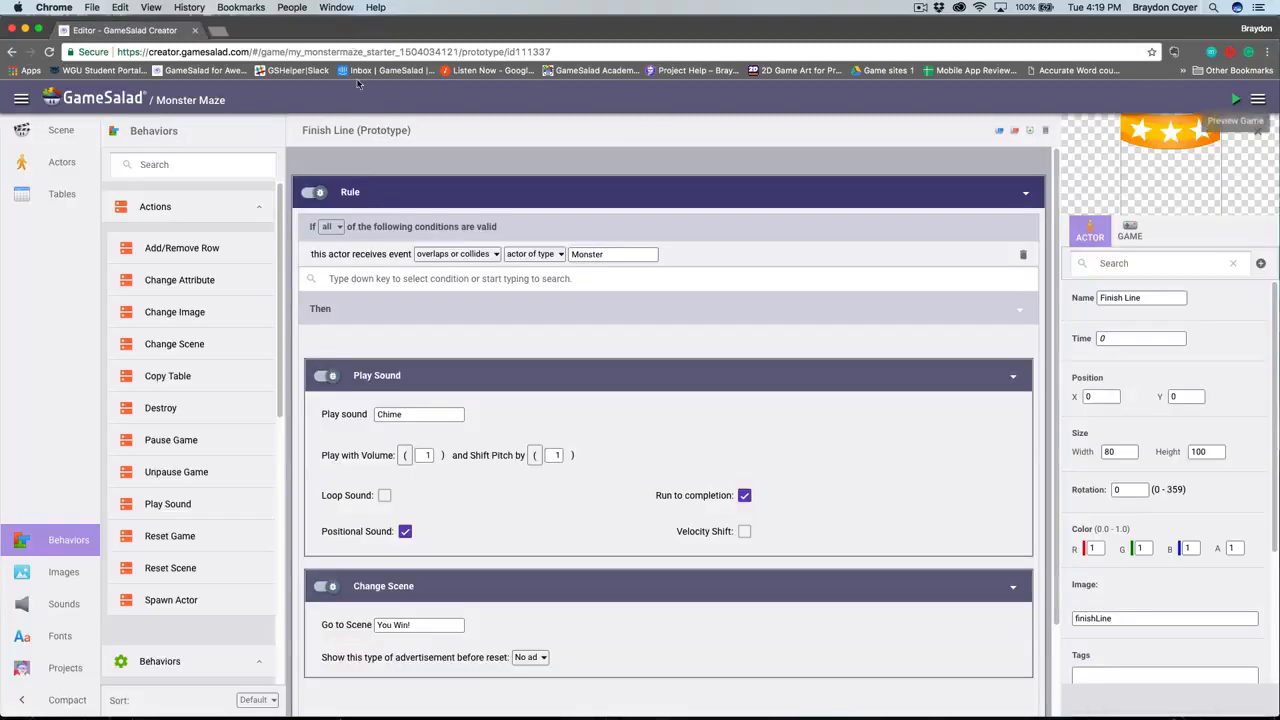
- Create a new actor, open it for editing, and rename it You Win
click(61, 162)
click(268, 164)
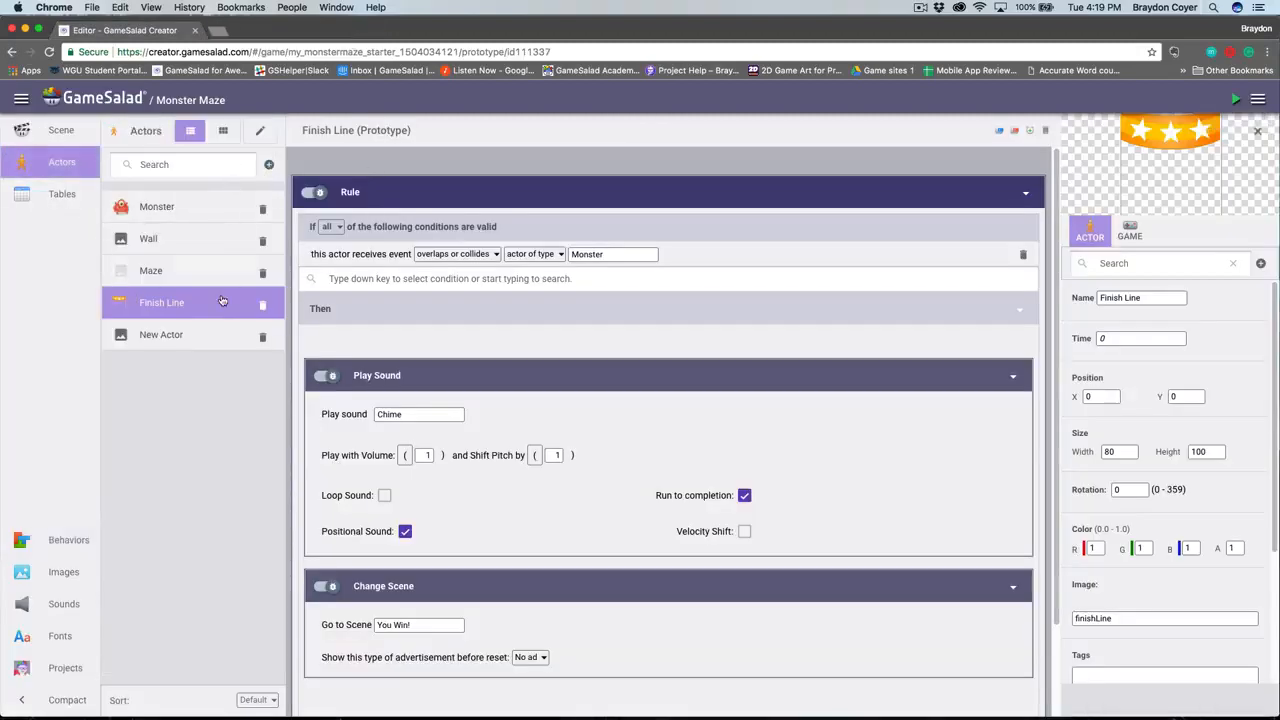
double_click(200, 344)
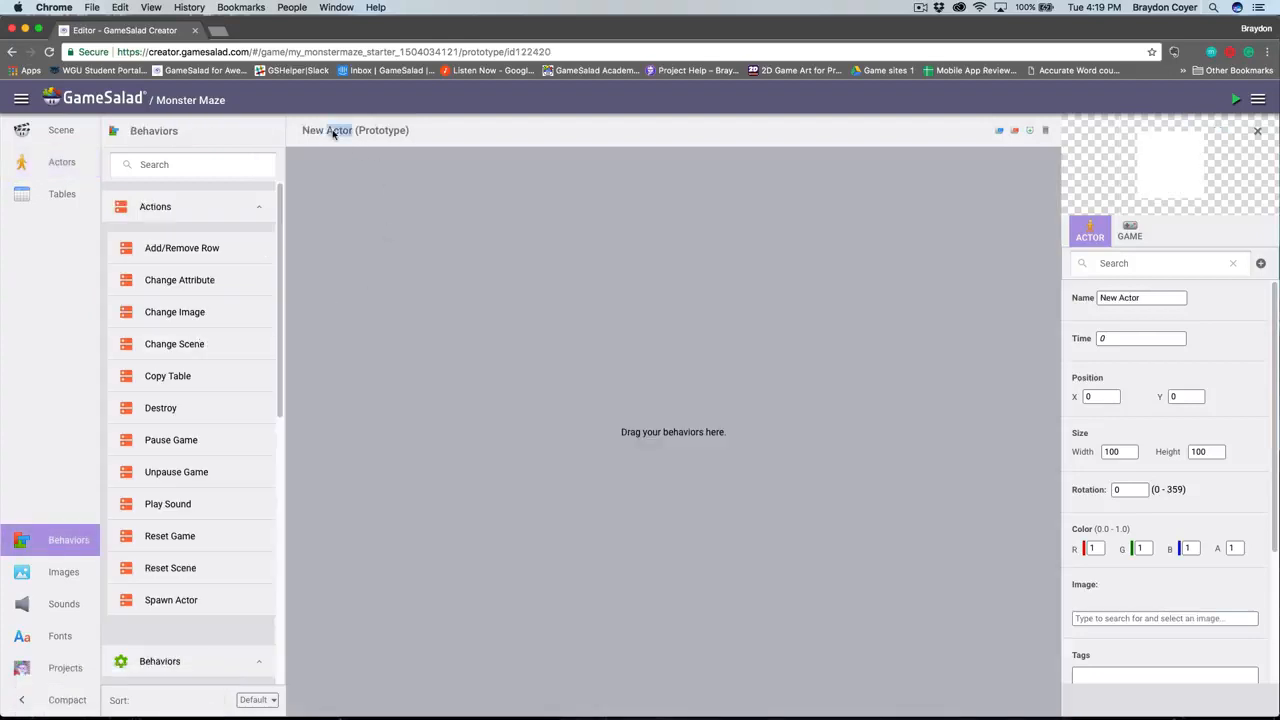
click(334, 130)
text(You Win)
key(Return)
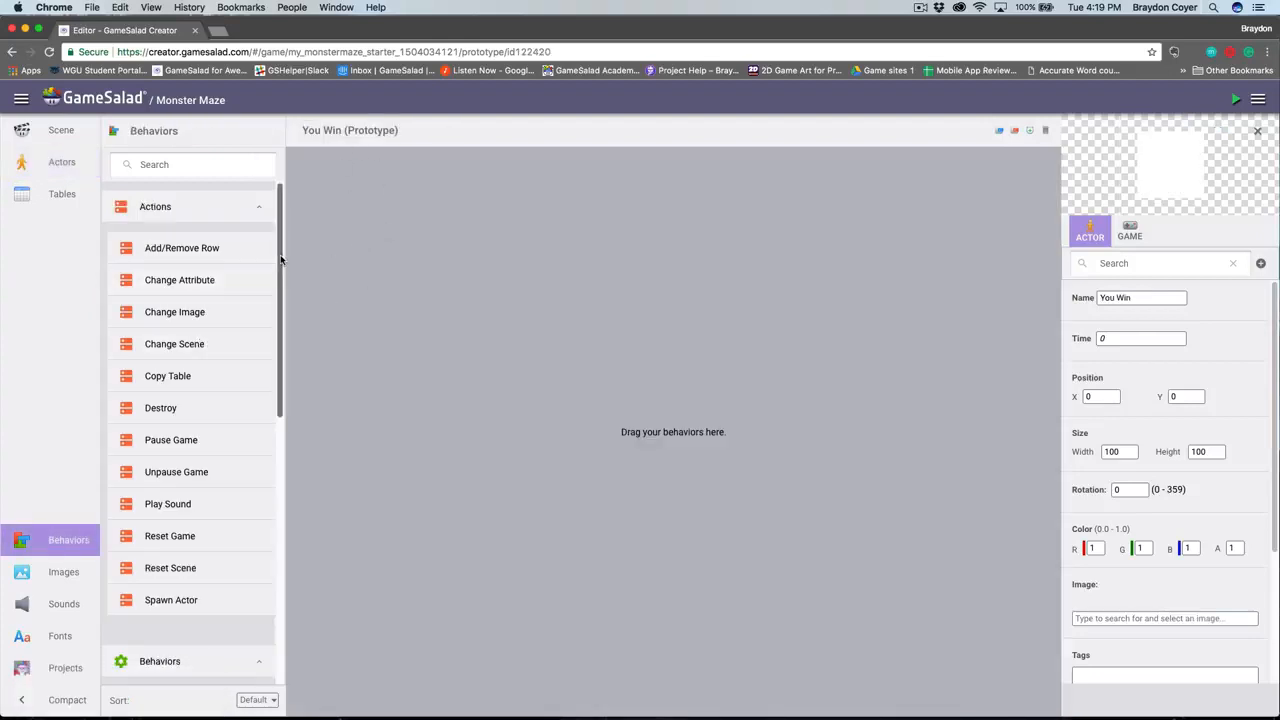
- Add a Display Text behavior to the You Win actor and set its text to "You Win!"
drag(280, 262, 278, 424)
drag(206, 503, 563, 331)
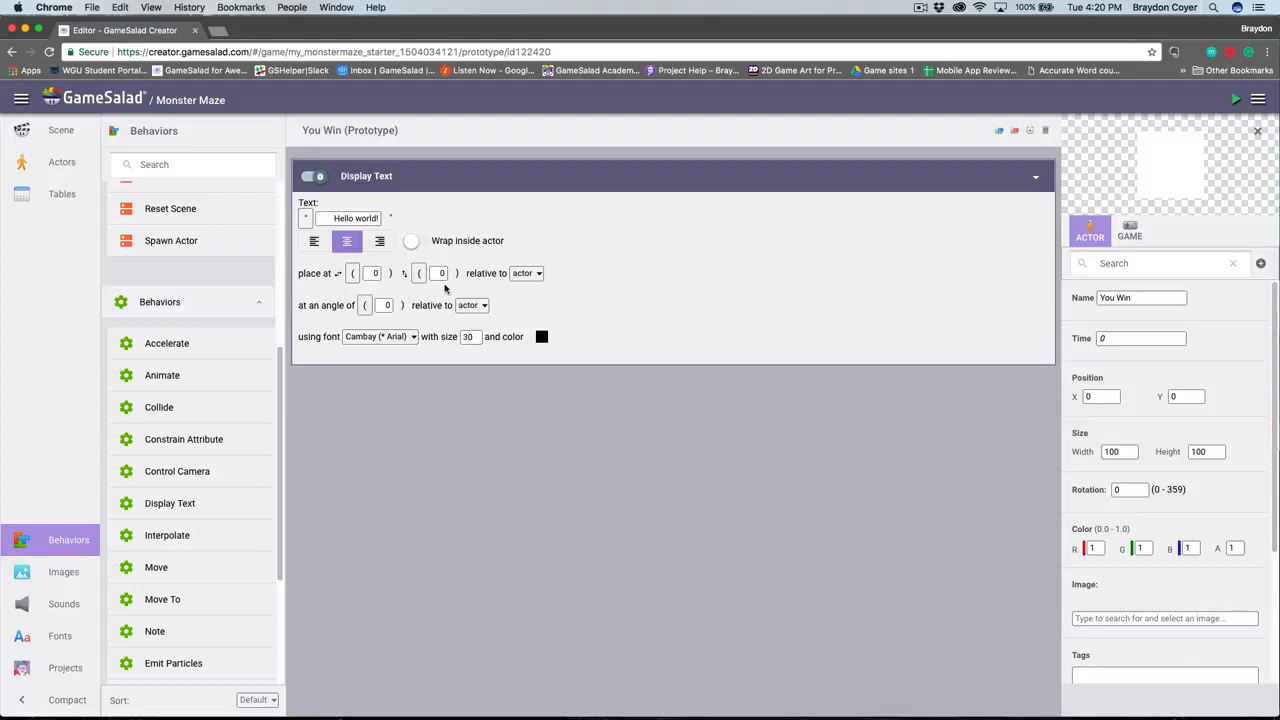
drag(334, 218, 402, 220)
text(You Win!)
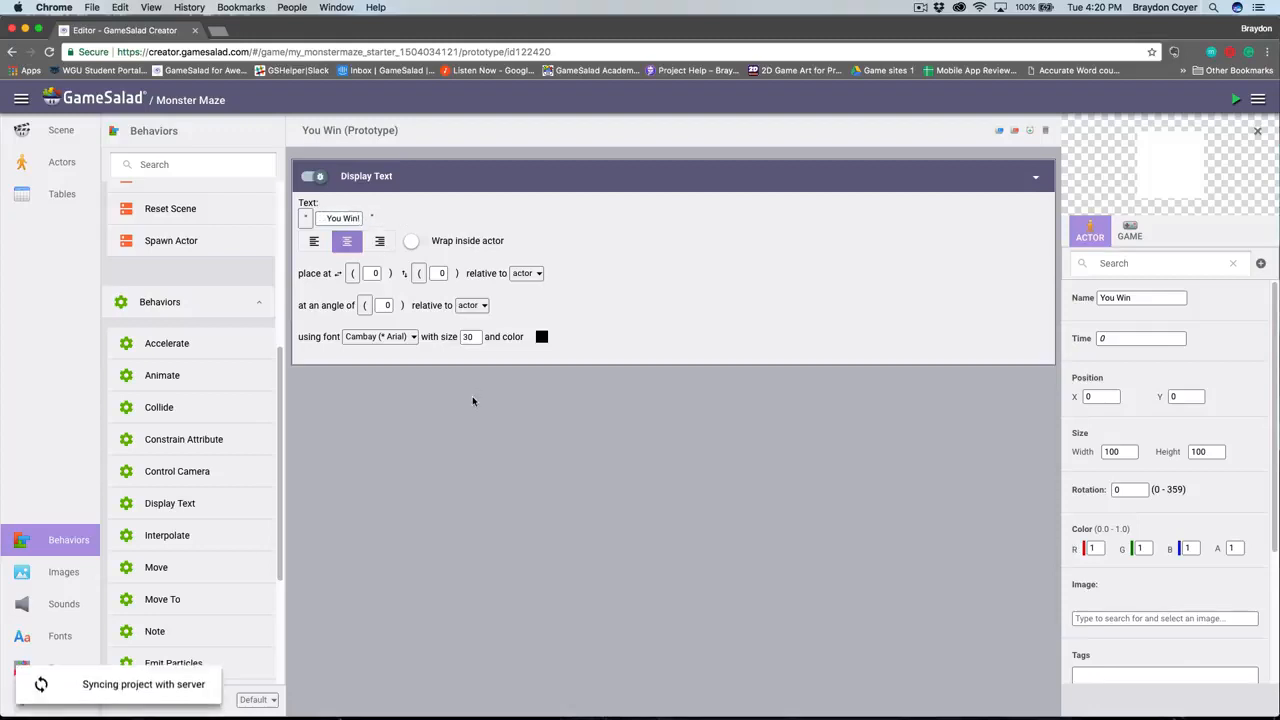
- Set the Display Text color to red with RGB values of about 250, 0, 0
click(542, 338)
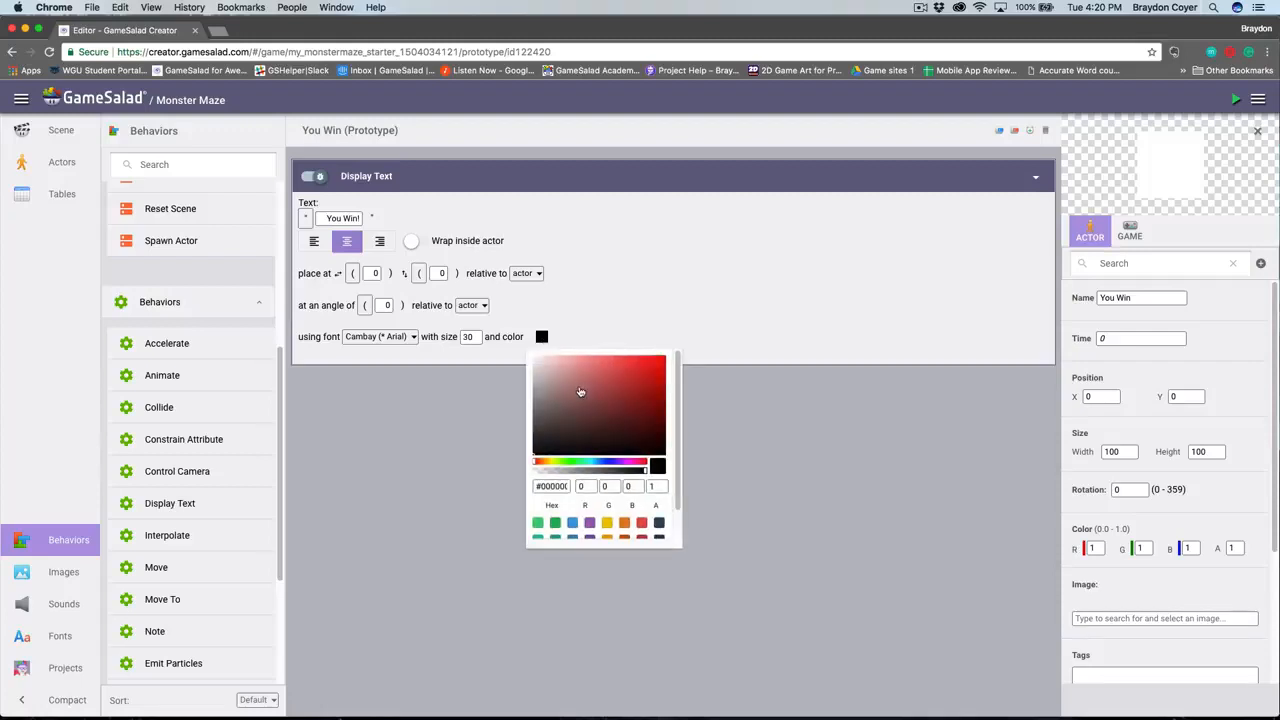
drag(580, 391, 674, 363)
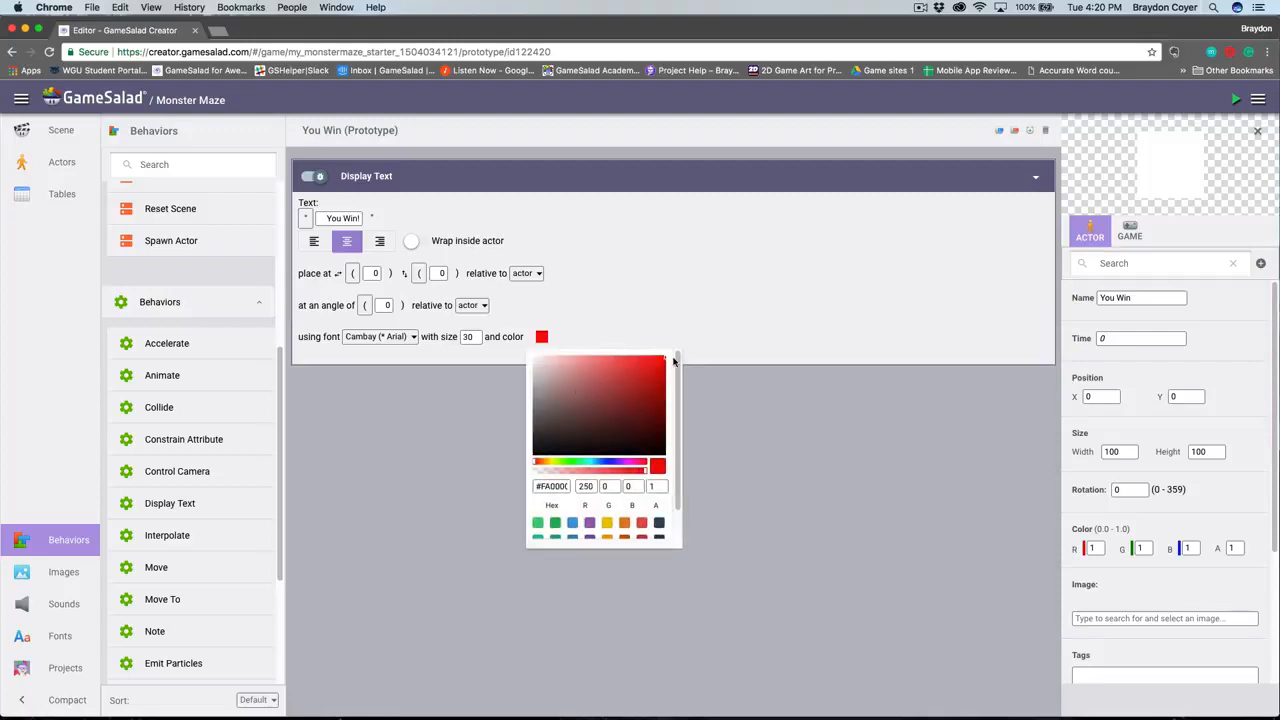
click(717, 418)
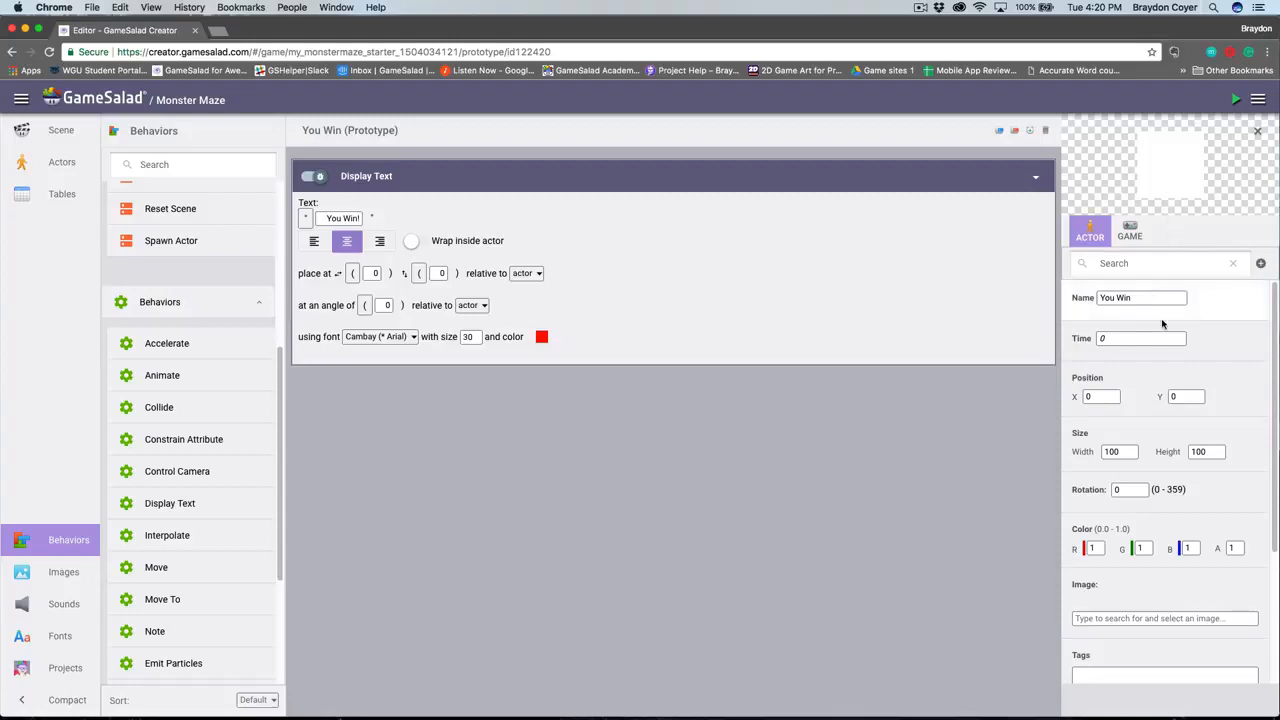
- Make the You Win actor's background transparent by setting its color alpha to 0
scroll(1255, 400, down, 3)
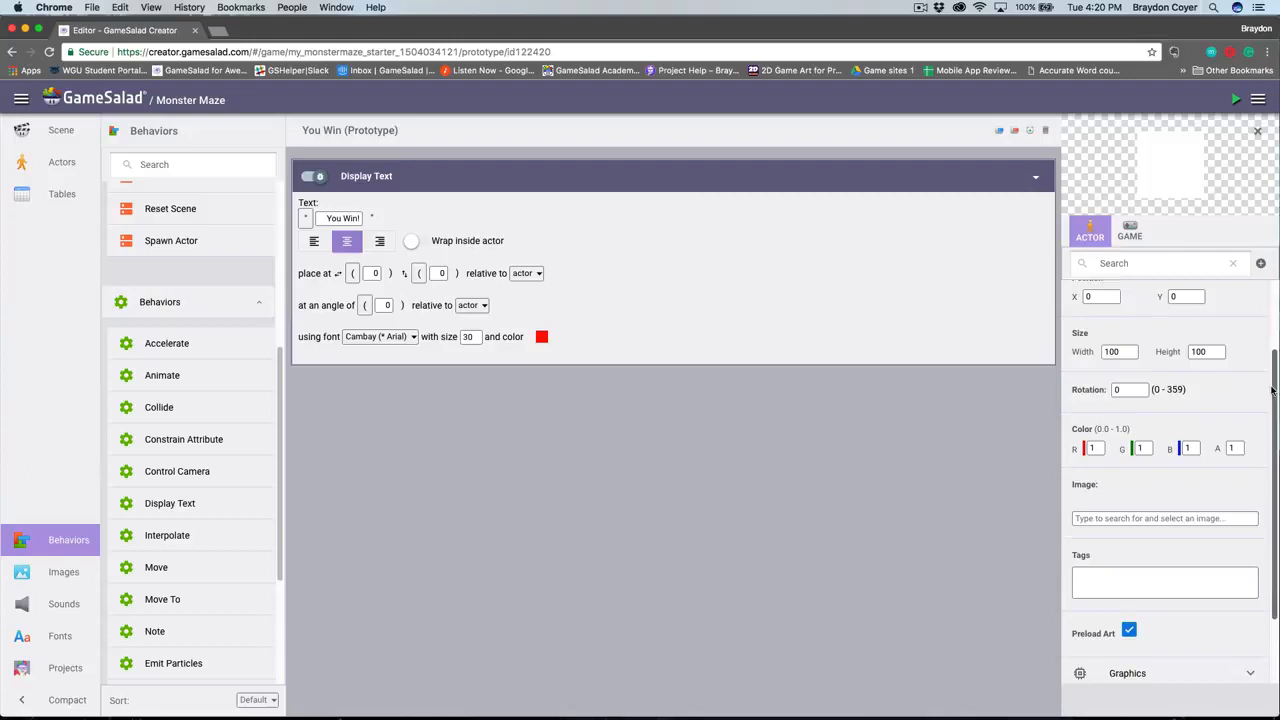
double_click(1236, 445)
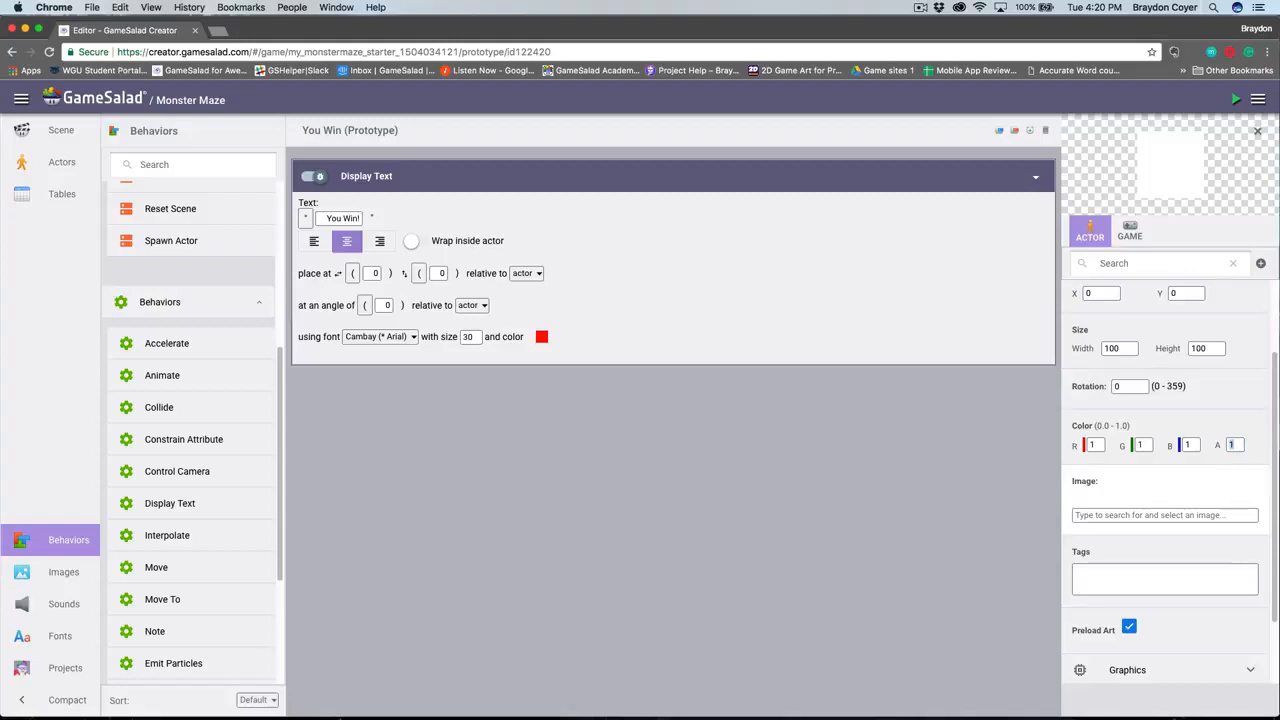
text(0)
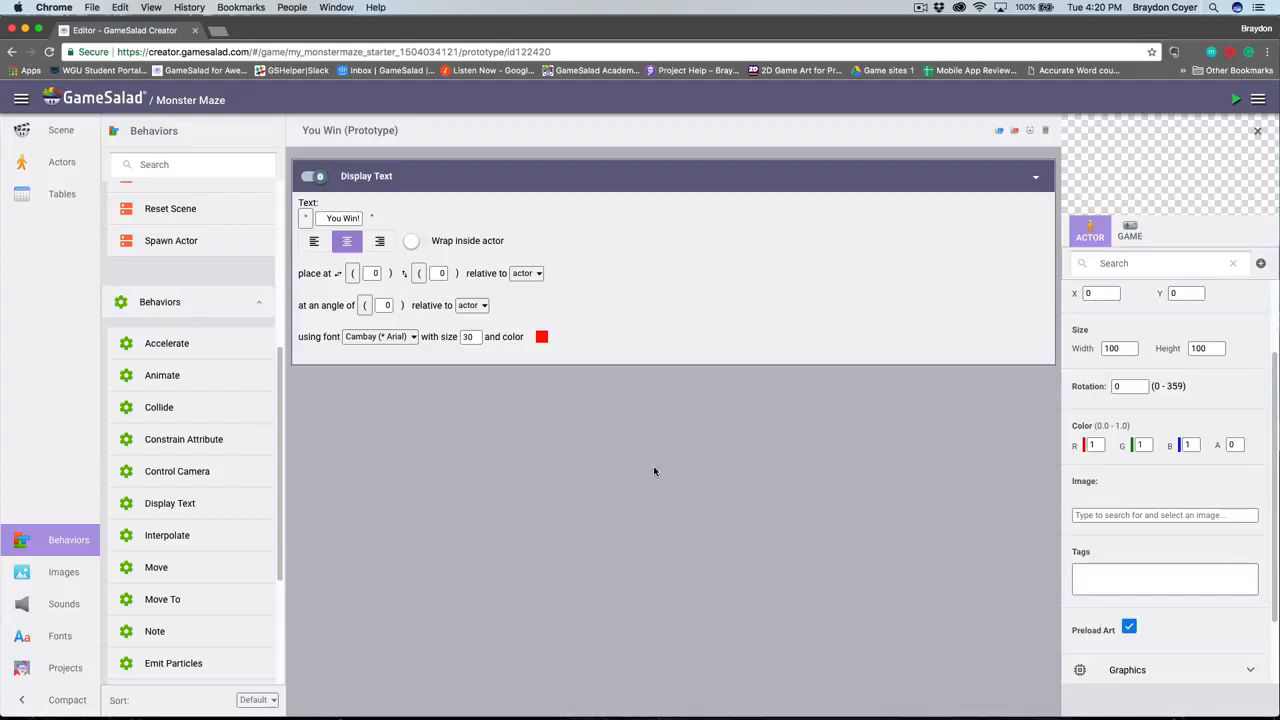
click(688, 186)
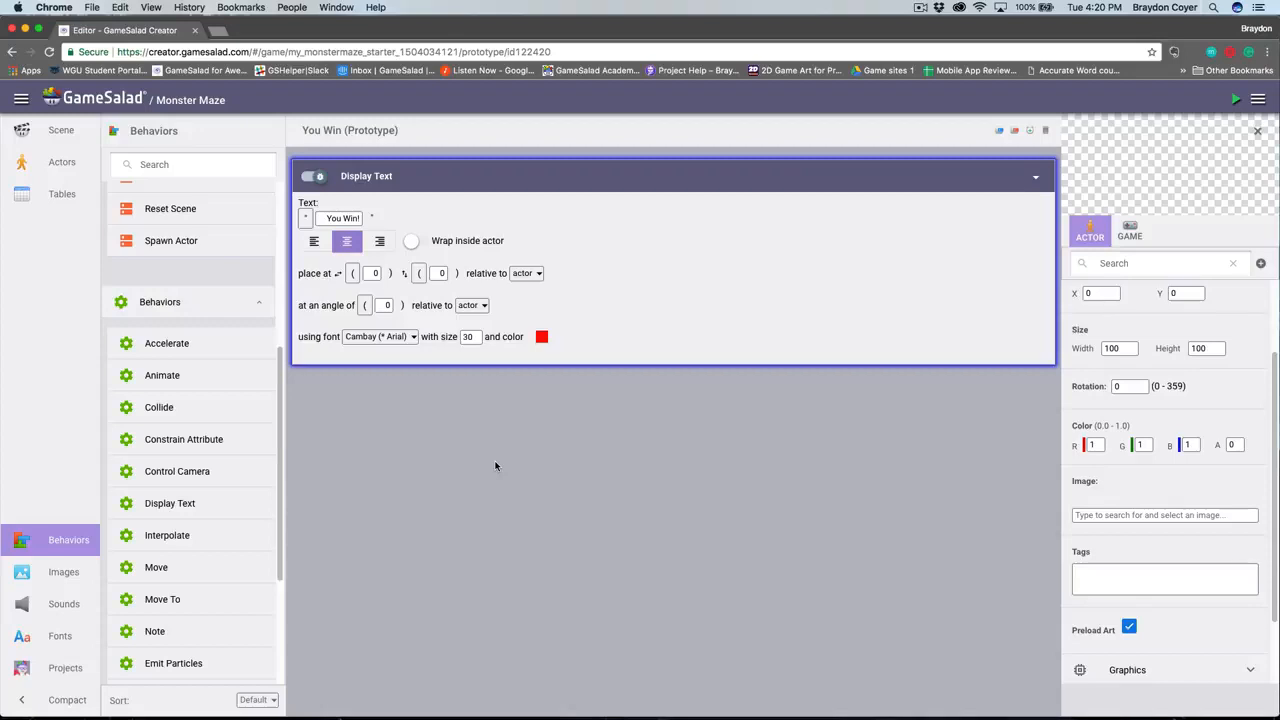
- Place the You Win actor in the upper middle of the You Win! scene and widen it on both sides to about 579
click(62, 131)
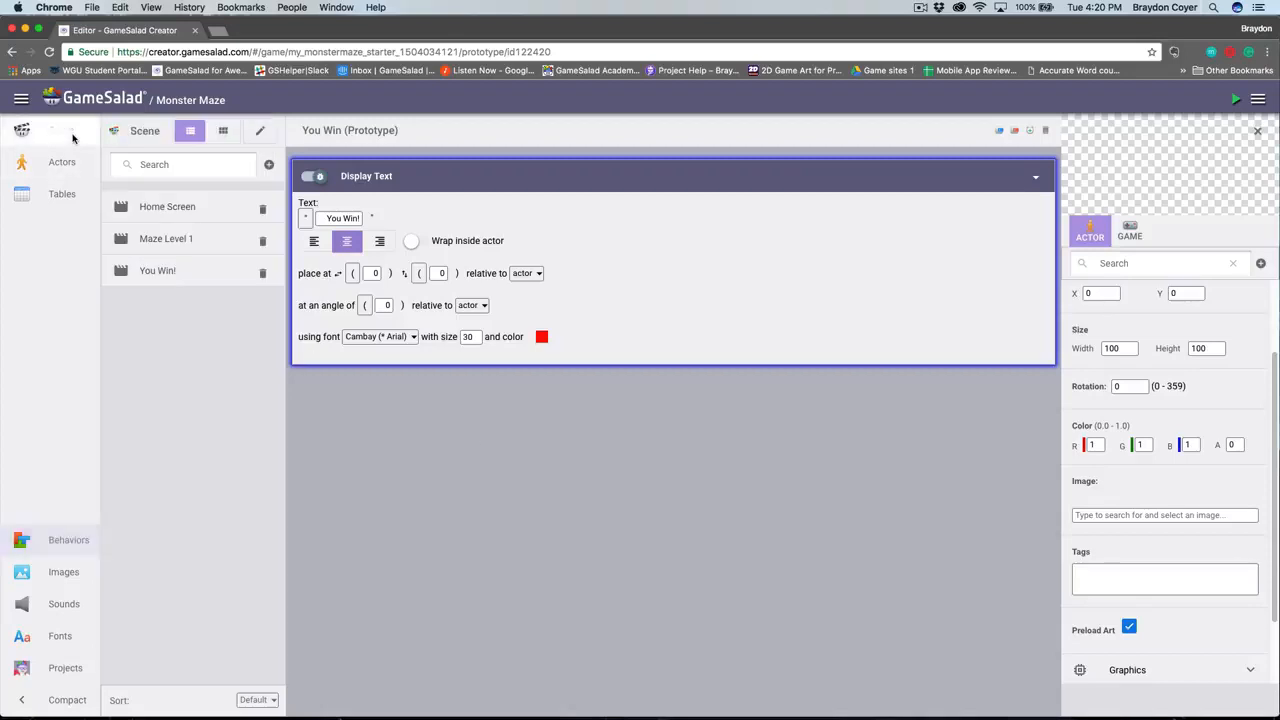
click(177, 279)
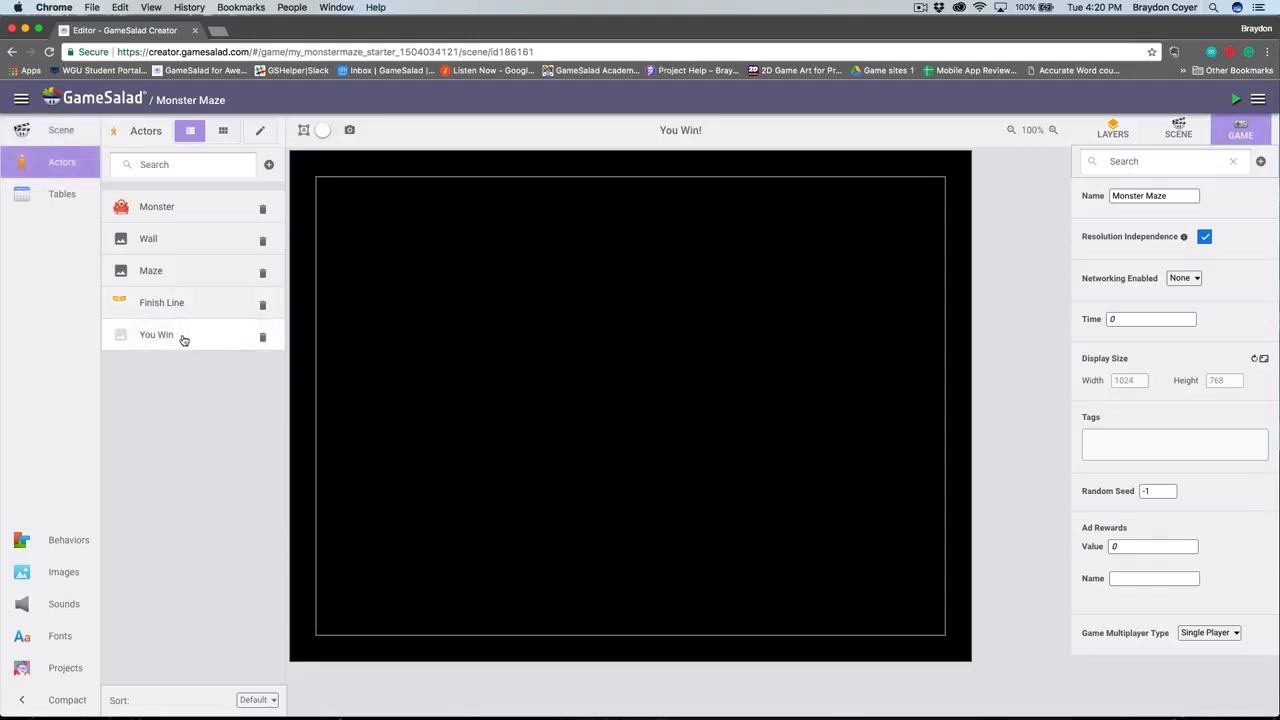
drag(180, 337, 634, 337)
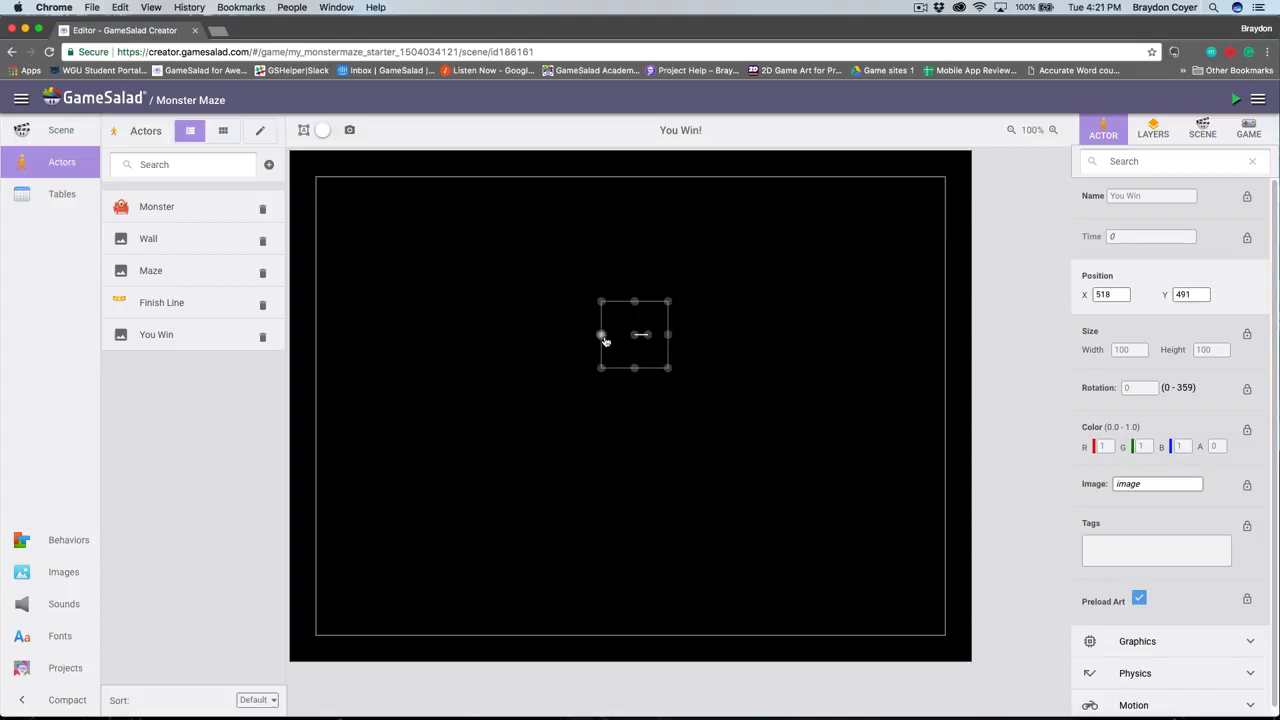
drag(604, 341, 460, 343)
drag(666, 337, 826, 349)
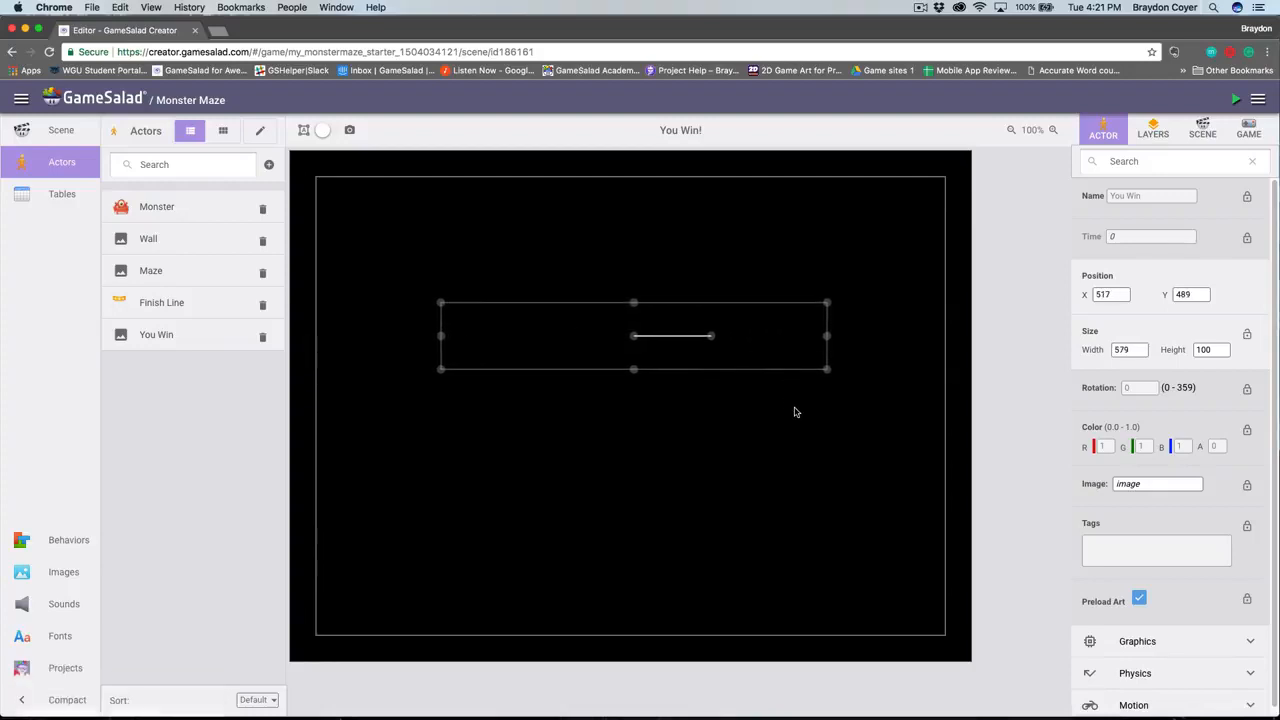
- Preview the game from Maze Level 1 and steer the monster to the finish line to check the You Win! scene
click(1236, 99)
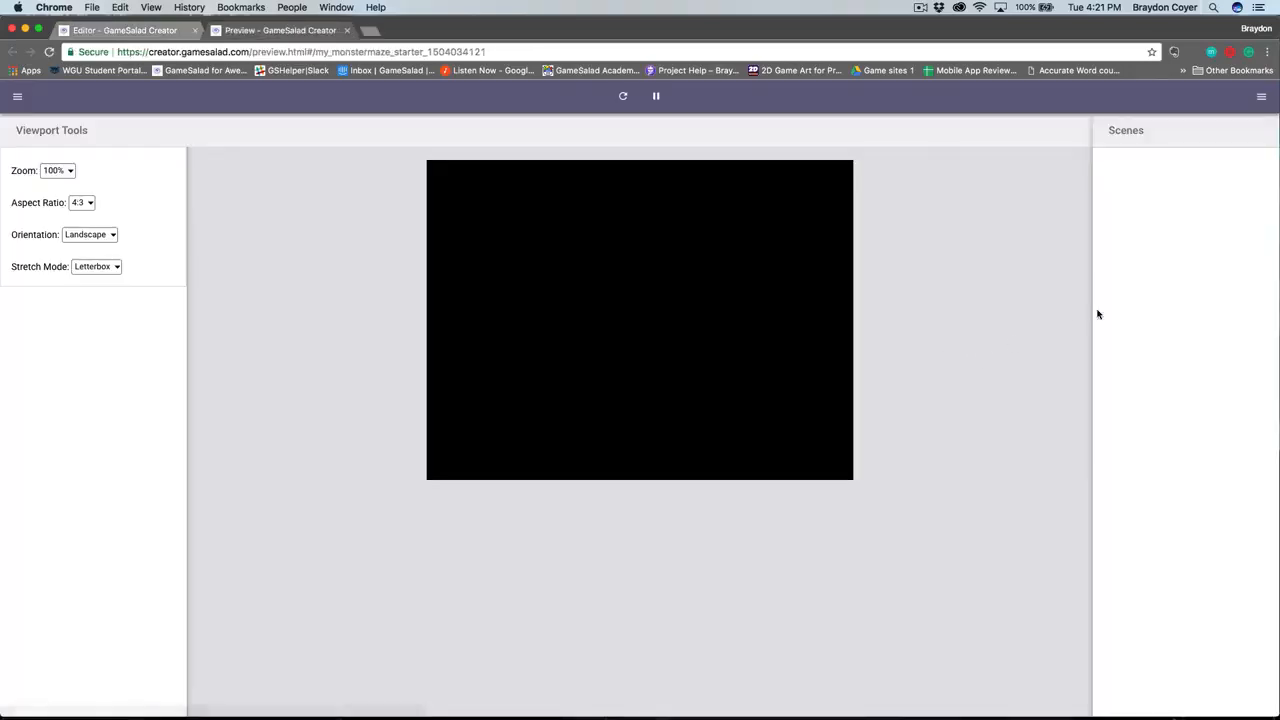
click(1105, 252)
key(Down)
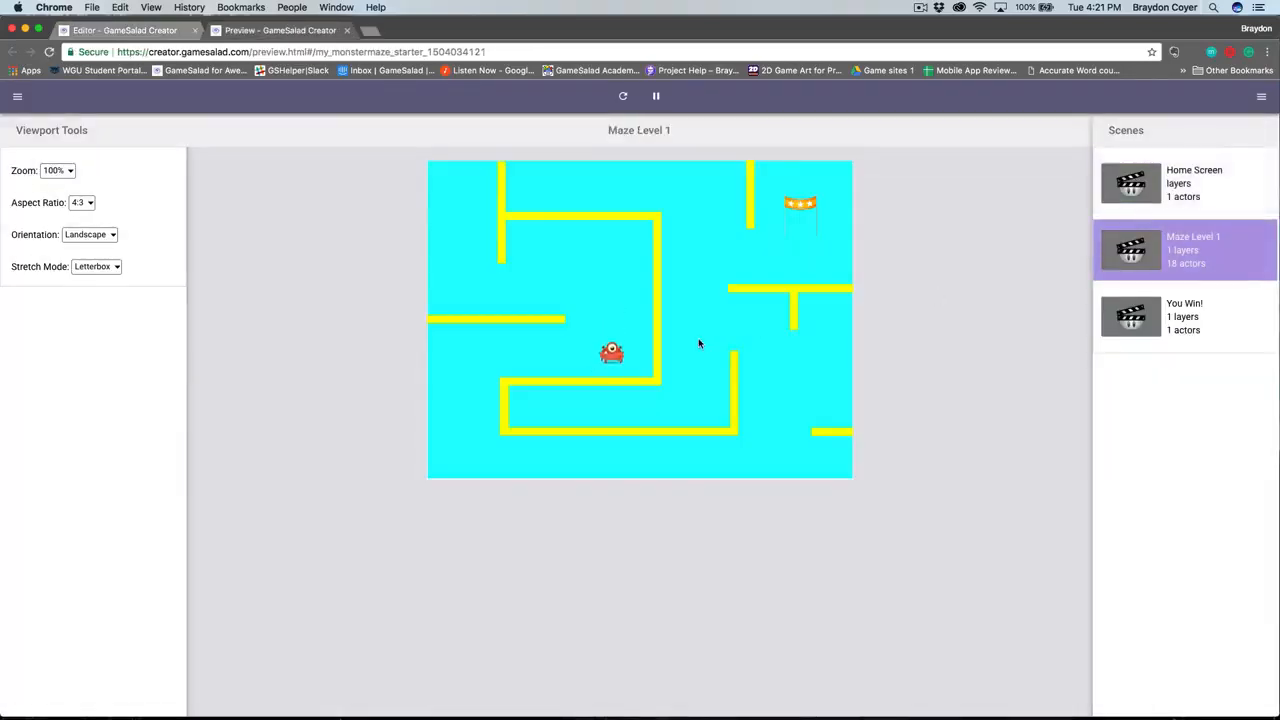
key(Left)
key(Down)
key(Up)
key(Left)
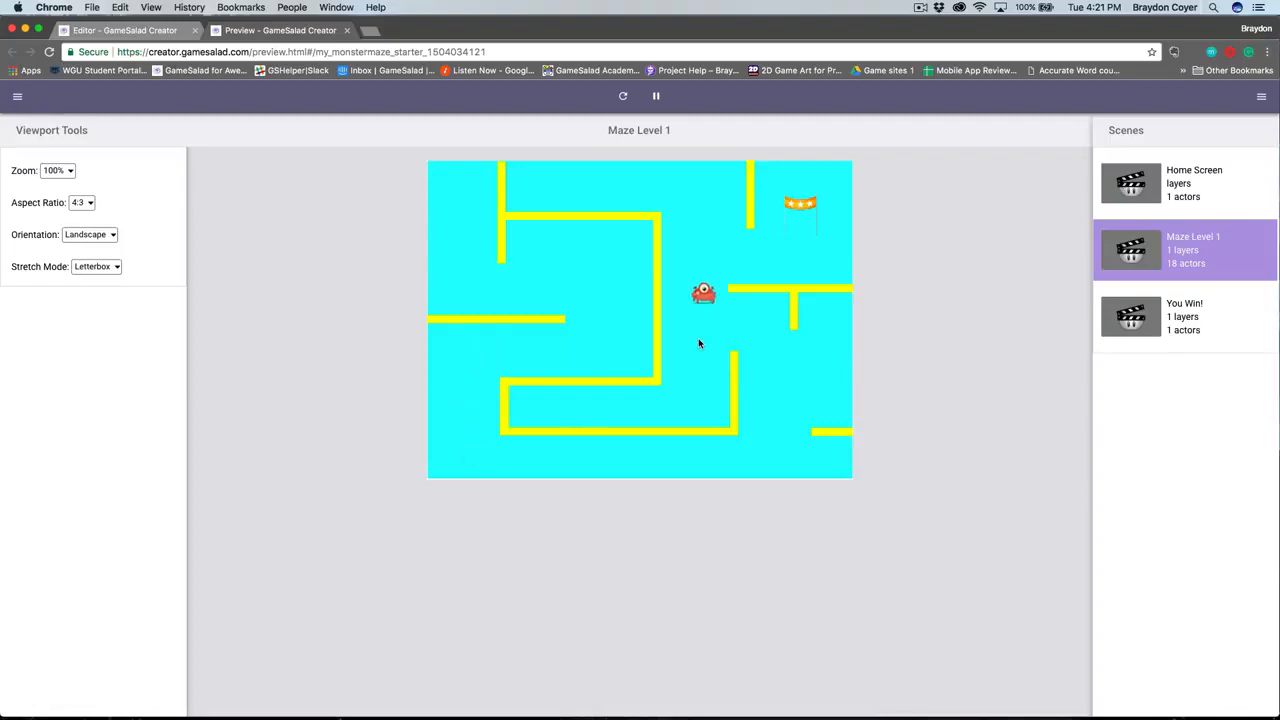
key(Right)
key(Right)
key(Up)
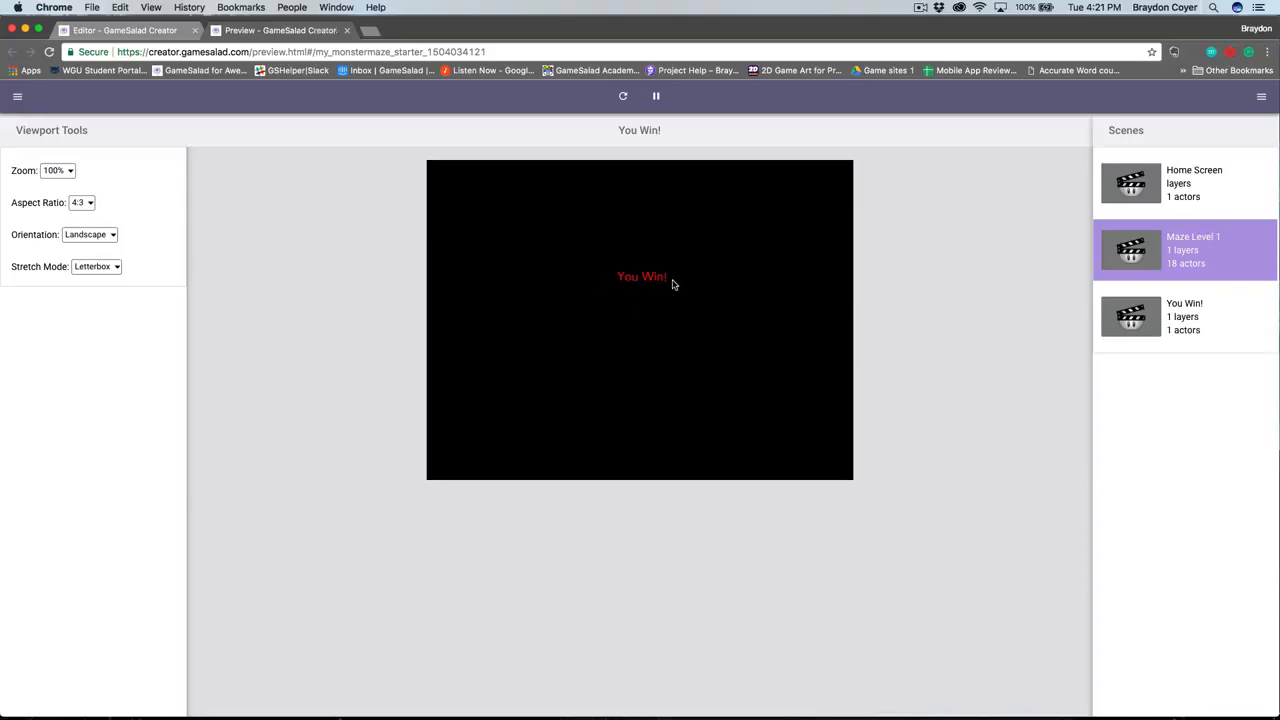
- Return to the editor and set the You Win actor's Display Text font size to 55
click(140, 30)
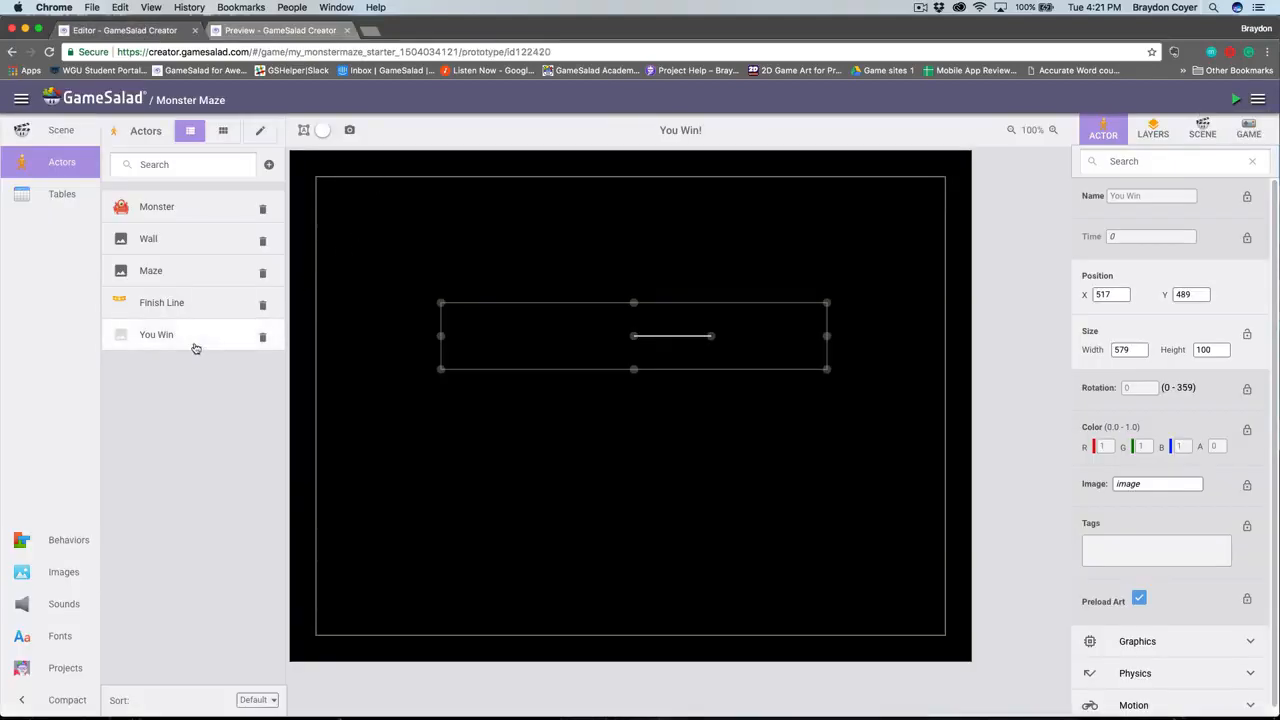
double_click(195, 345)
double_click(466, 337)
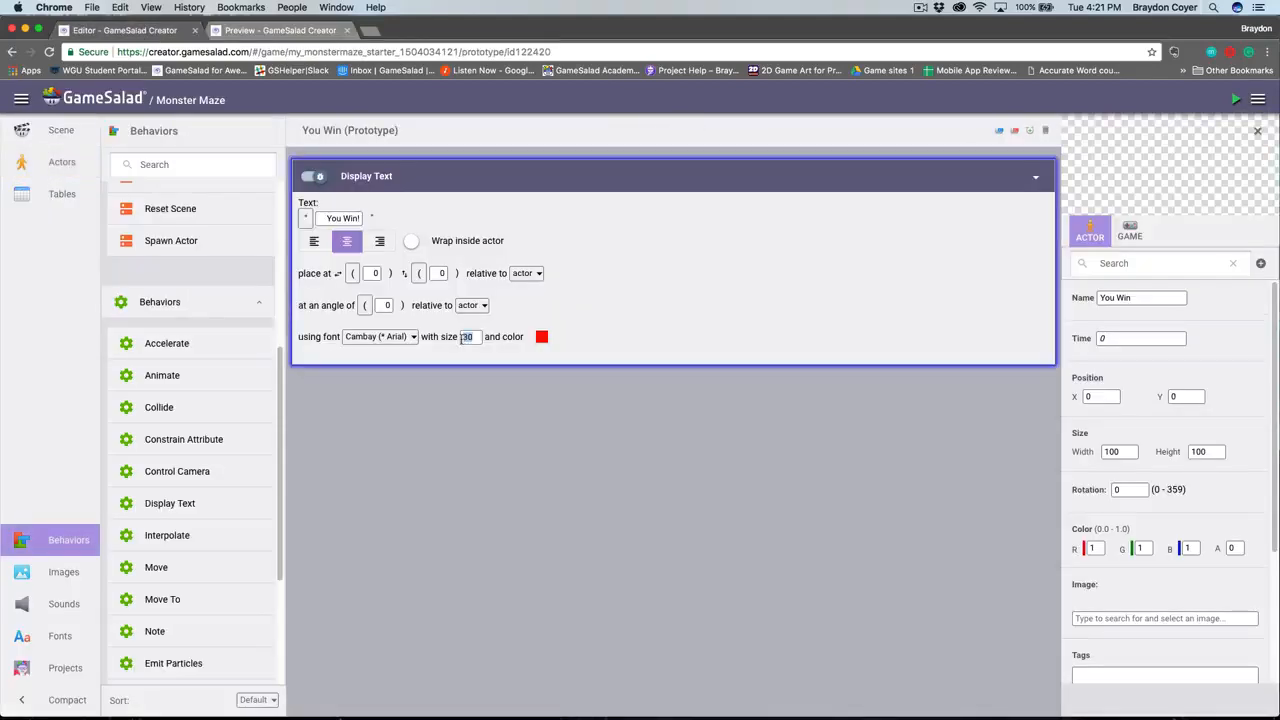
click(500, 428)
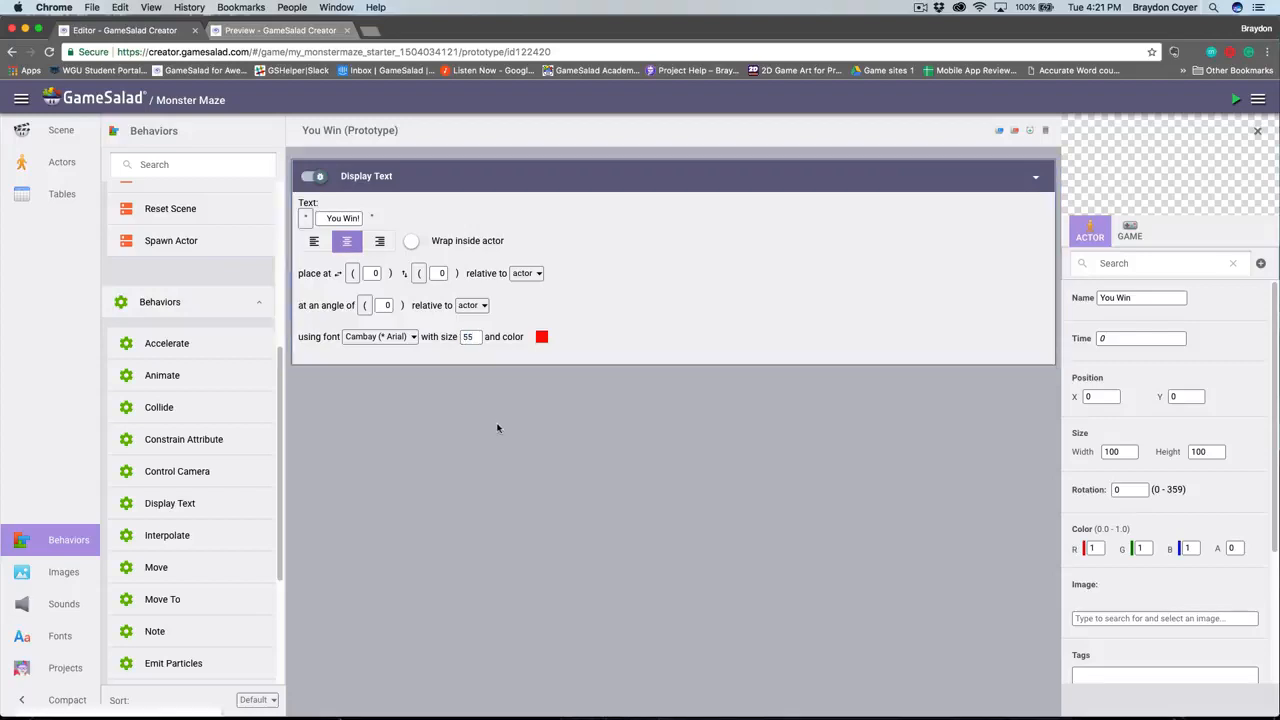